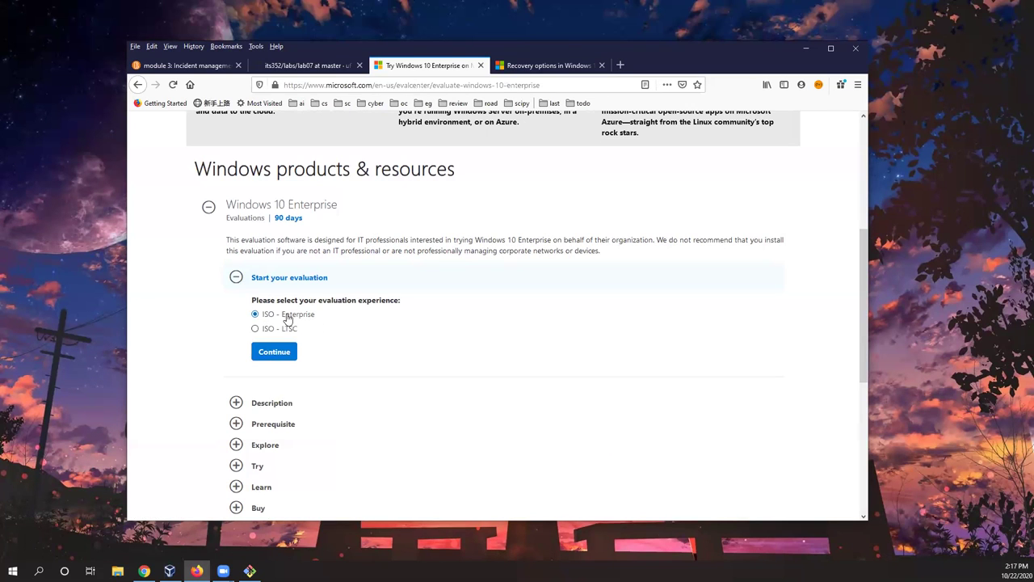
Step: Continue with the ISO – Enterprise evaluation of Windows 10 Enterprise
left_click(278, 355)
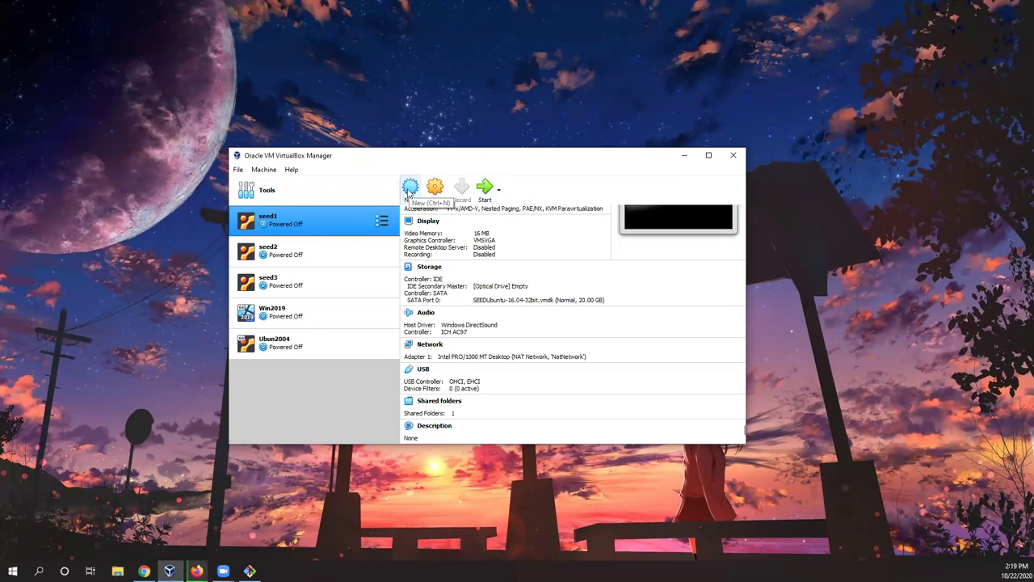
Step: Start a new Microsoft Windows virtual machine in VirtualBox, choose Windows 10 (64-bit), and name it Win10Enterprise
left_click(410, 188)
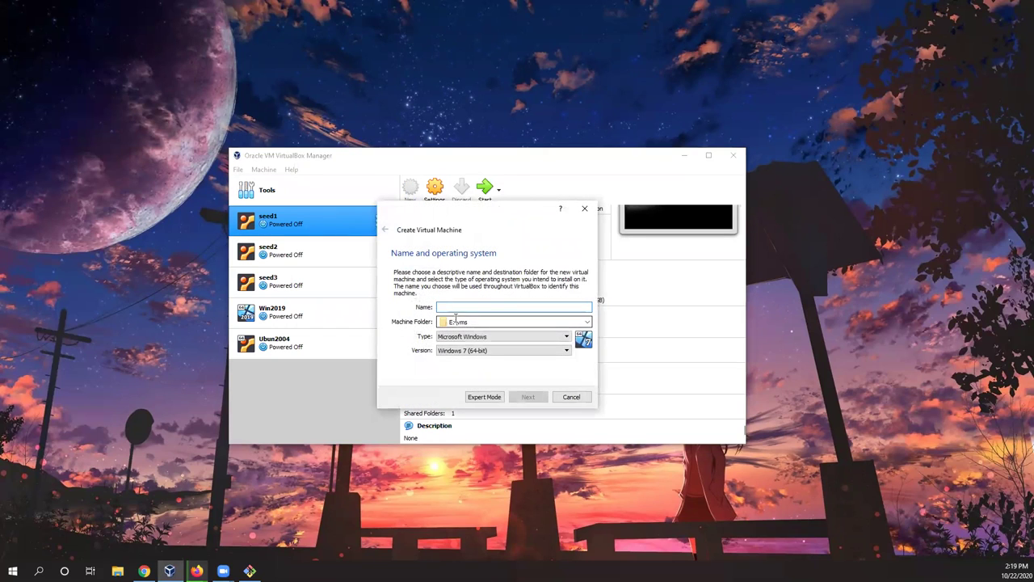
left_click(492, 351)
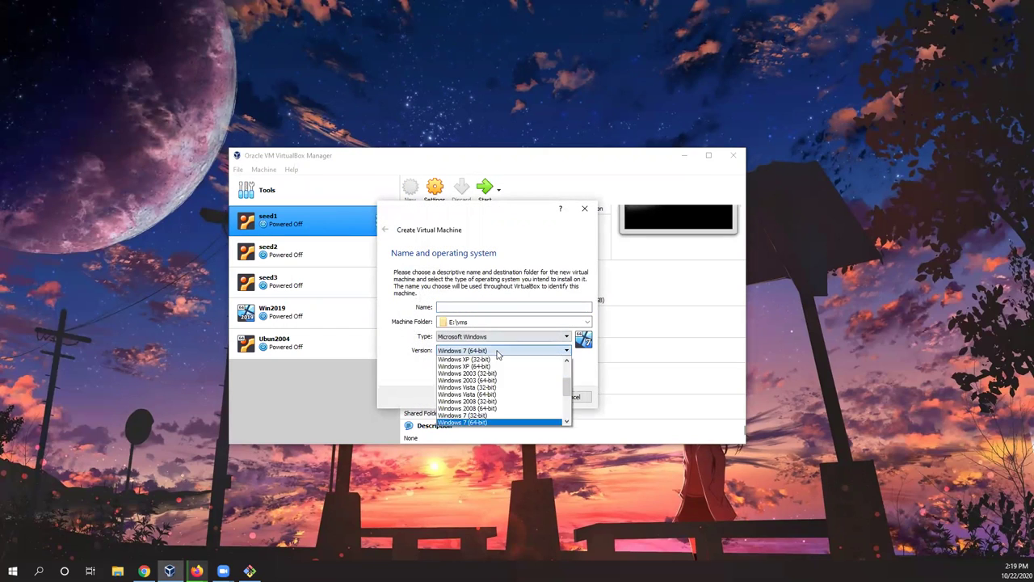
scroll(499, 401, "down", 4)
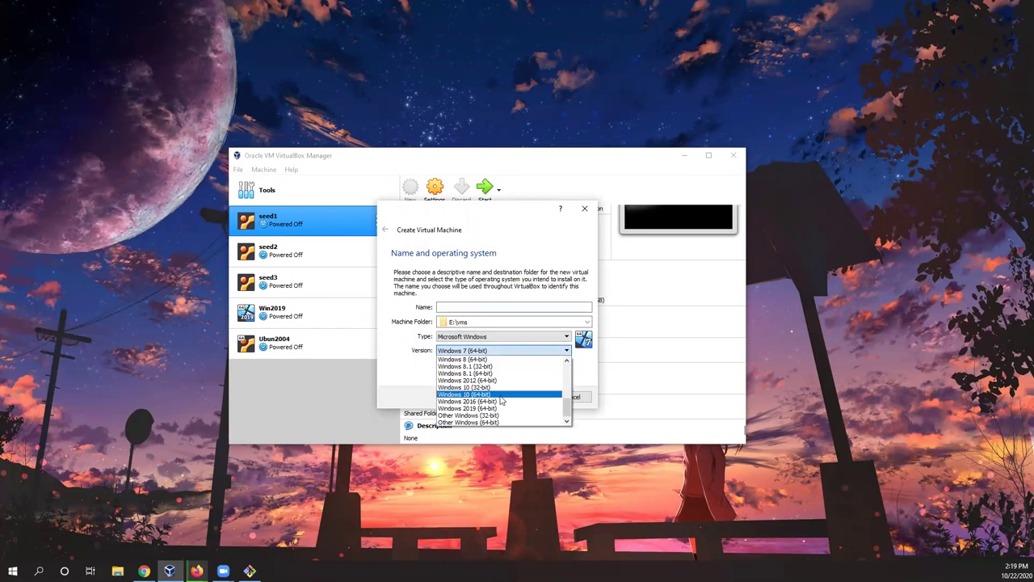
left_click(500, 395)
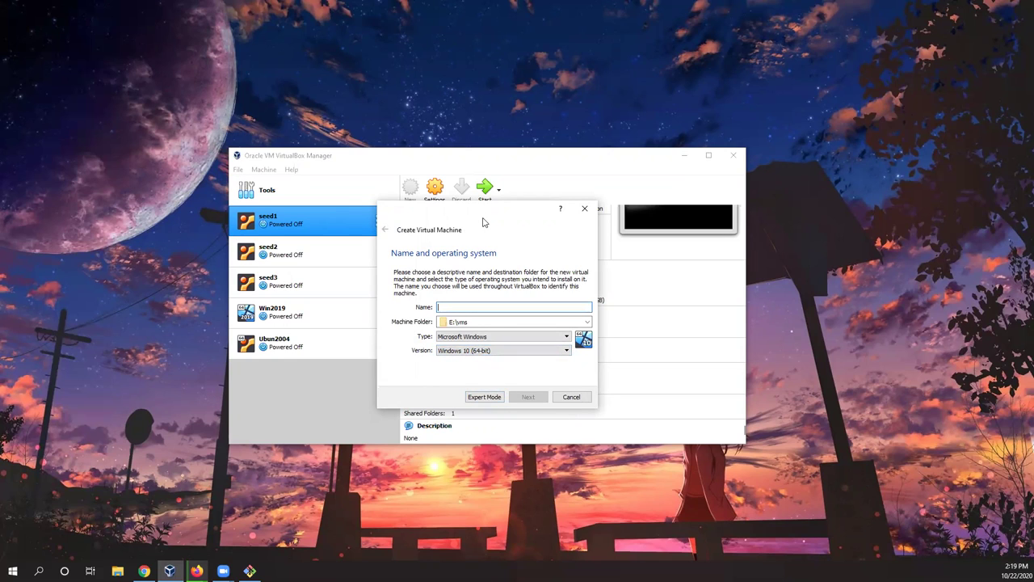
type("Wi")
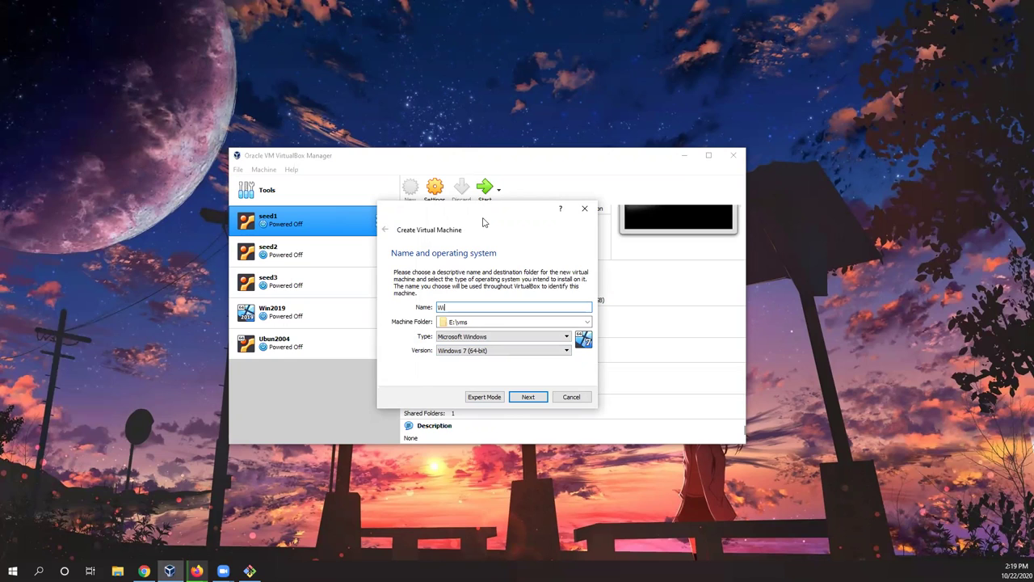
type("n10Enterprise")
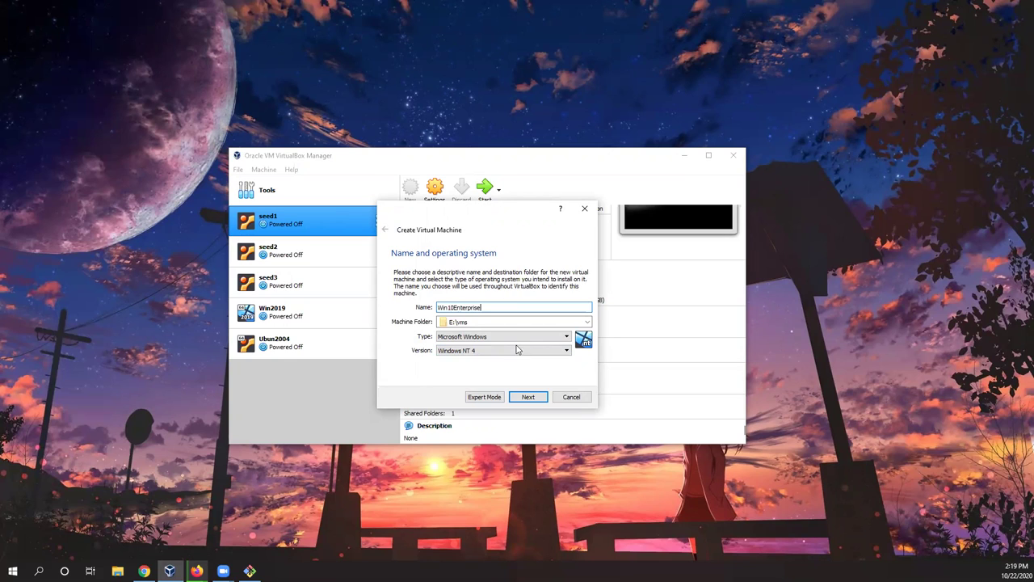
left_click(529, 399)
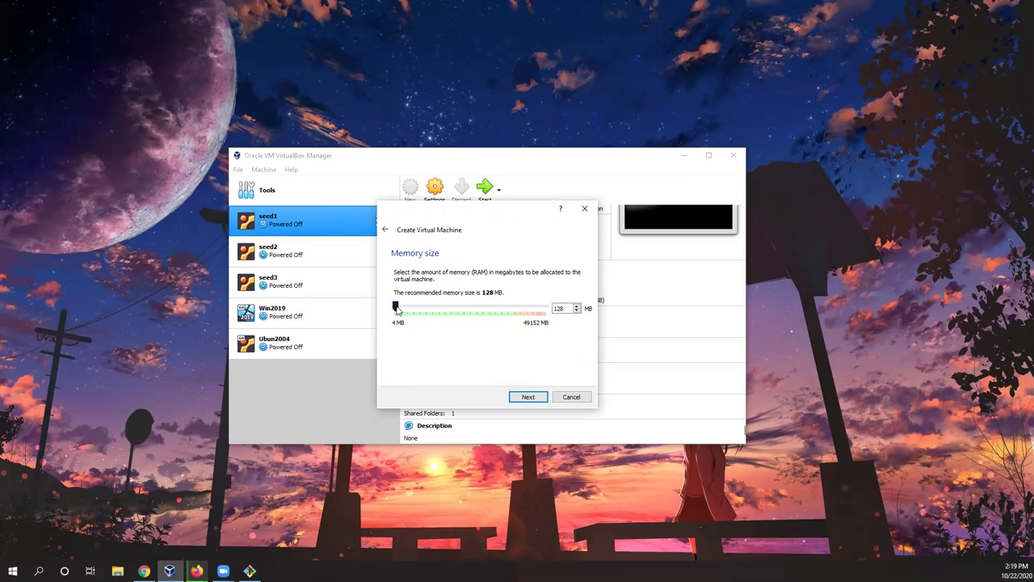
Step: Return to the operating system settings, set the version to Windows 10 (64-bit), and raise the memory slightly above the recommended size
left_click(385, 230)
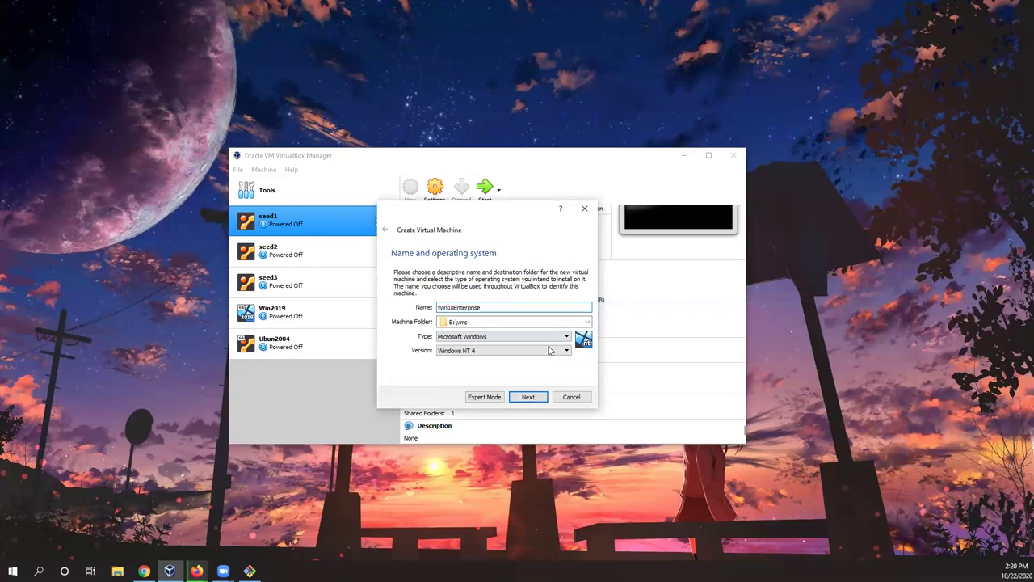
left_click(514, 350)
scroll(537, 404, "down", 5)
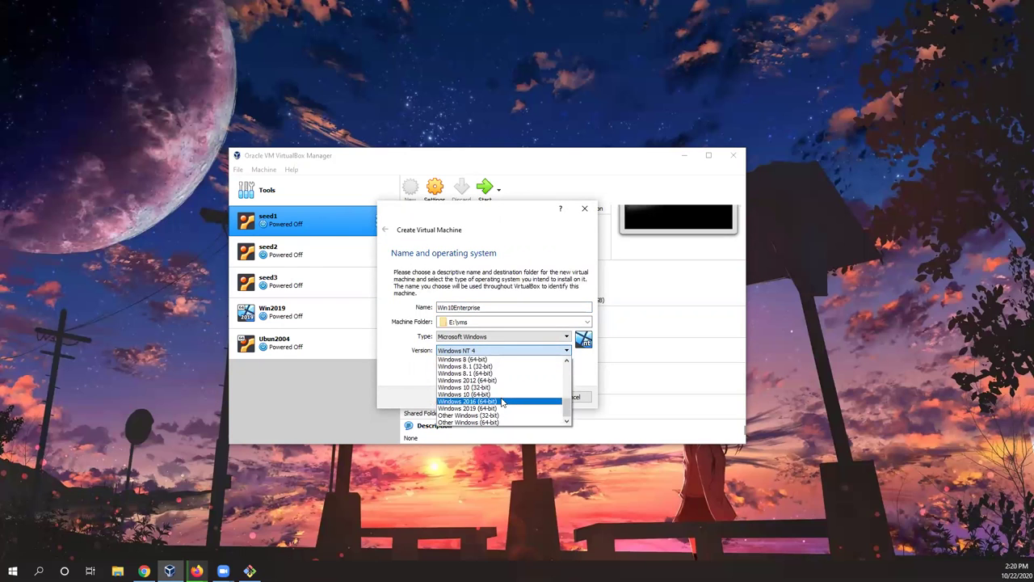
left_click(502, 395)
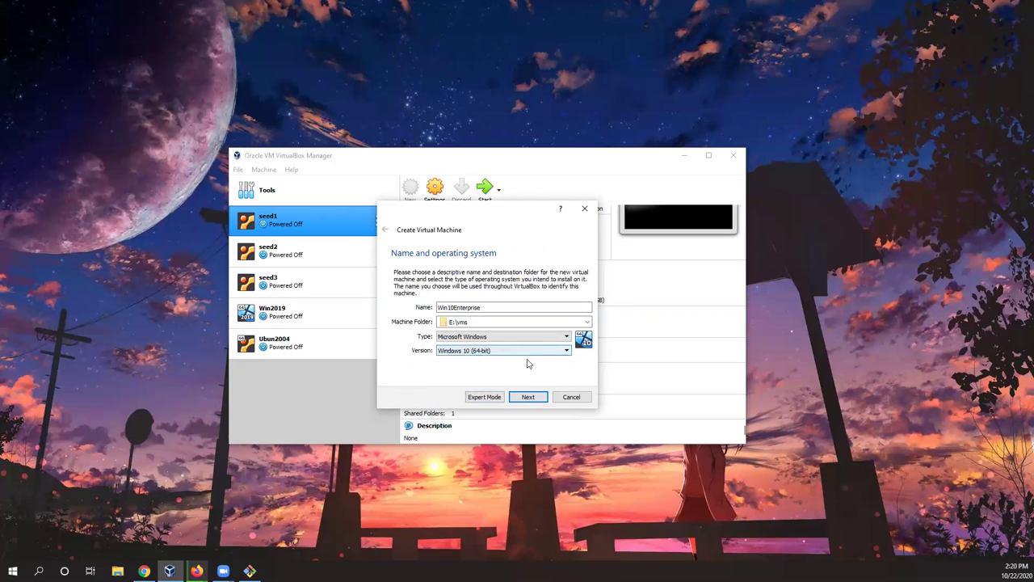
left_click(527, 397)
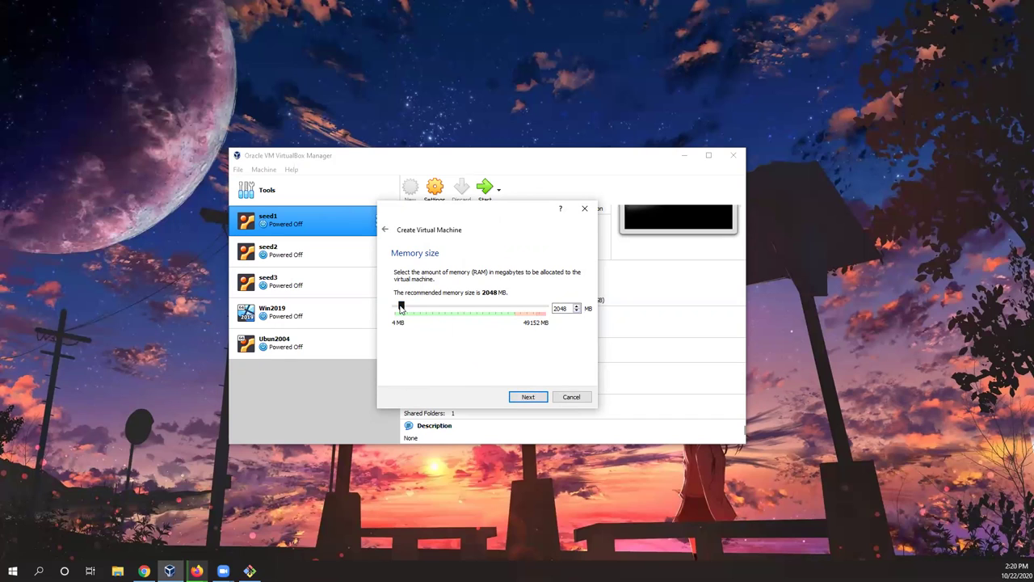
left_click_drag(401, 308, 407, 311)
left_click(528, 397)
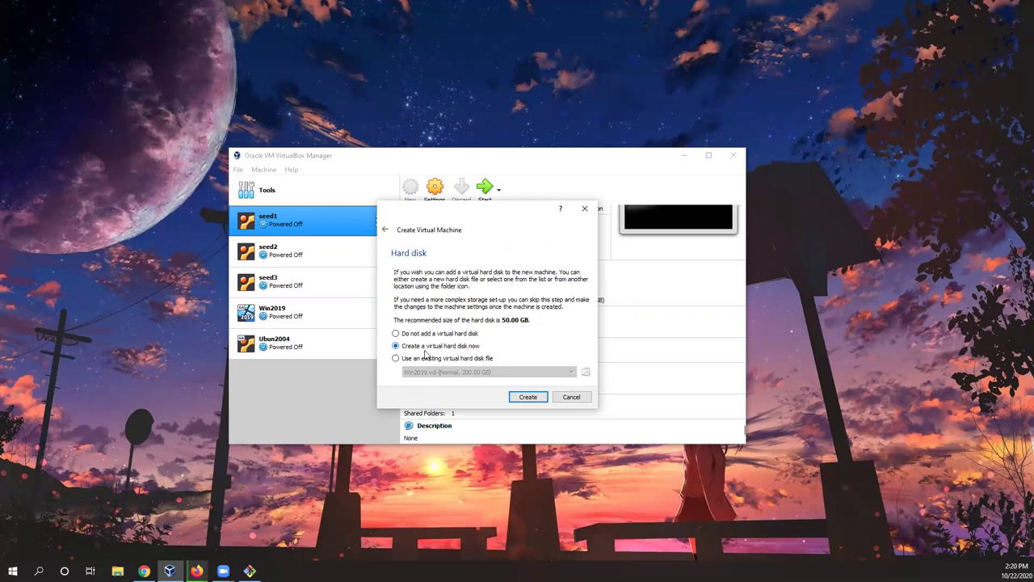
Step: Create the virtual machine with a new 50 GB dynamically allocated VDI hard disk at the suggested file location
left_click(530, 399)
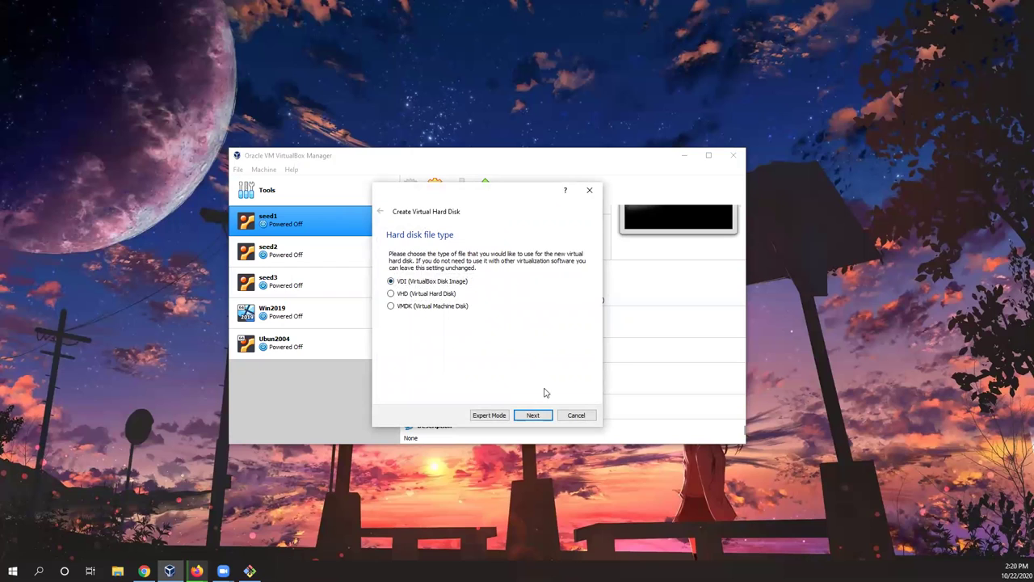
left_click(534, 415)
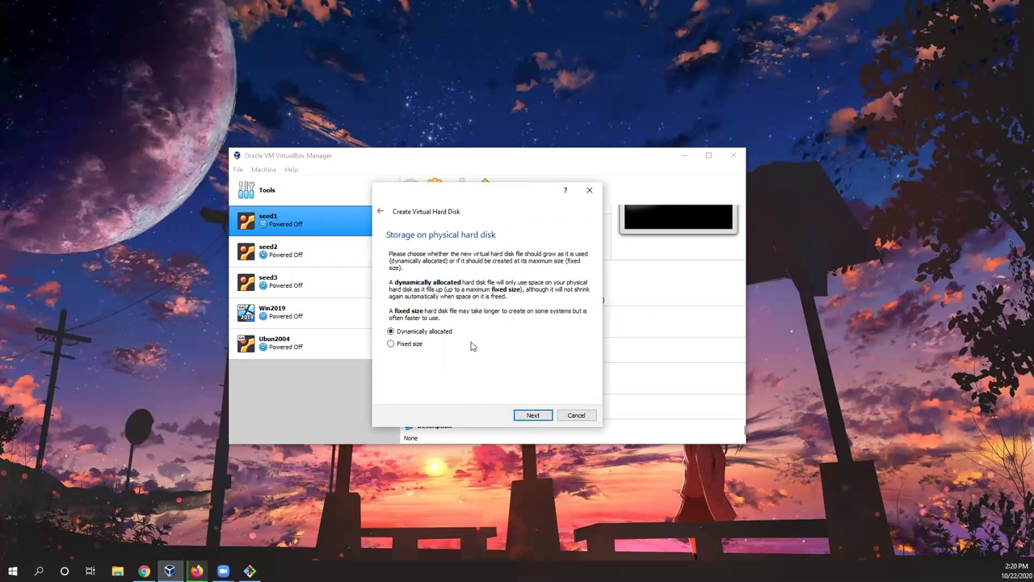
left_click(529, 416)
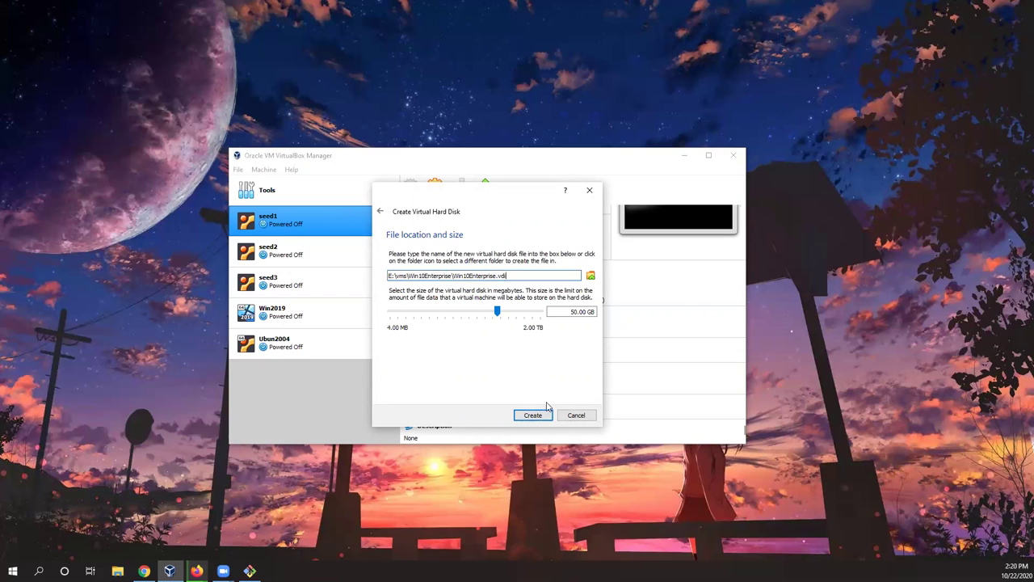
left_click(572, 312)
left_click(531, 415)
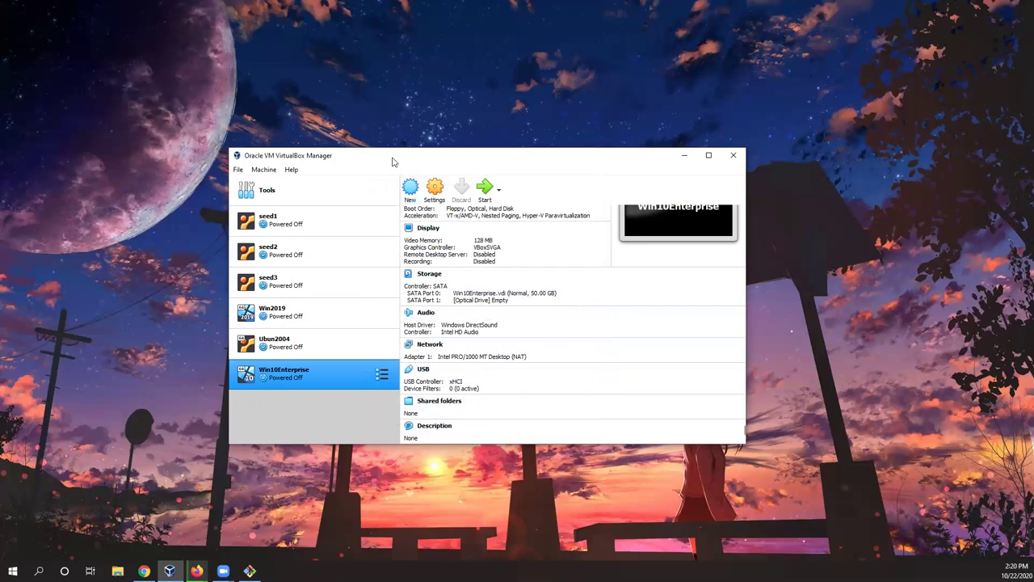
left_click_drag(396, 159, 403, 131)
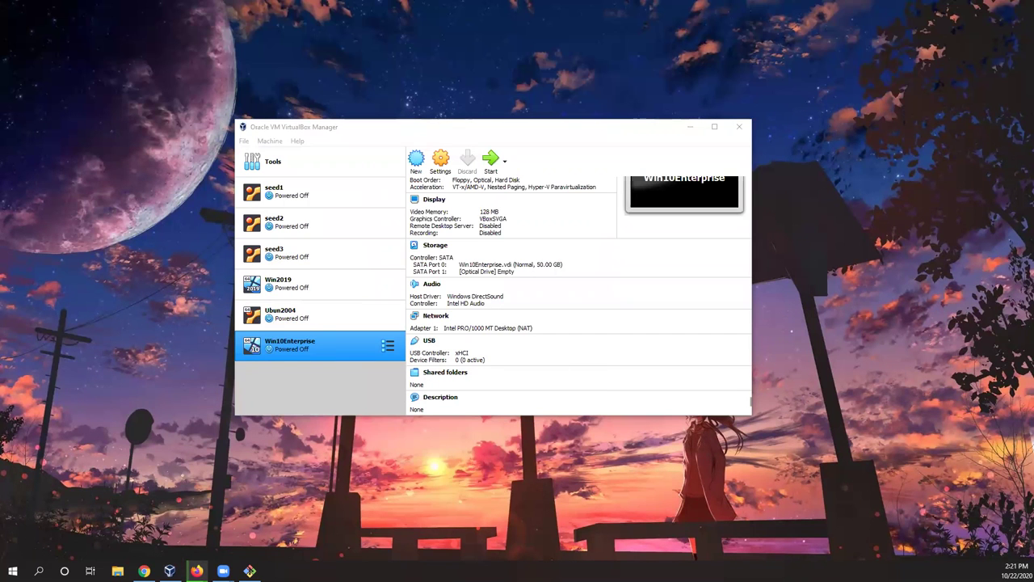
Step: Switch to Firefox, review the lab07 tasks, and open the Windows set's link to Recovery options in Windows 10 in a new tab
key("alt+Tab")
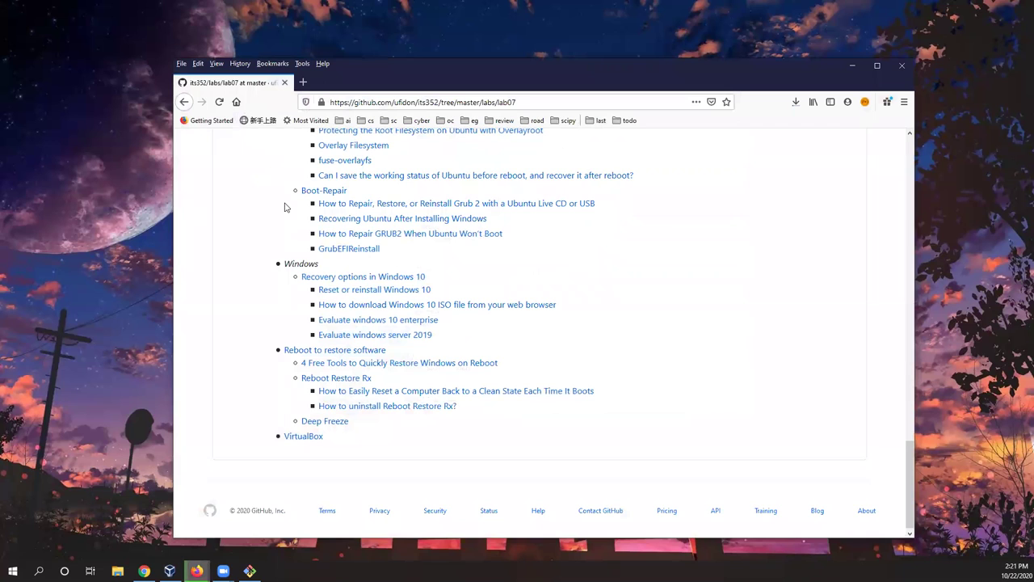
scroll(678, 294, "up", 15)
scroll(648, 280, "down", 8)
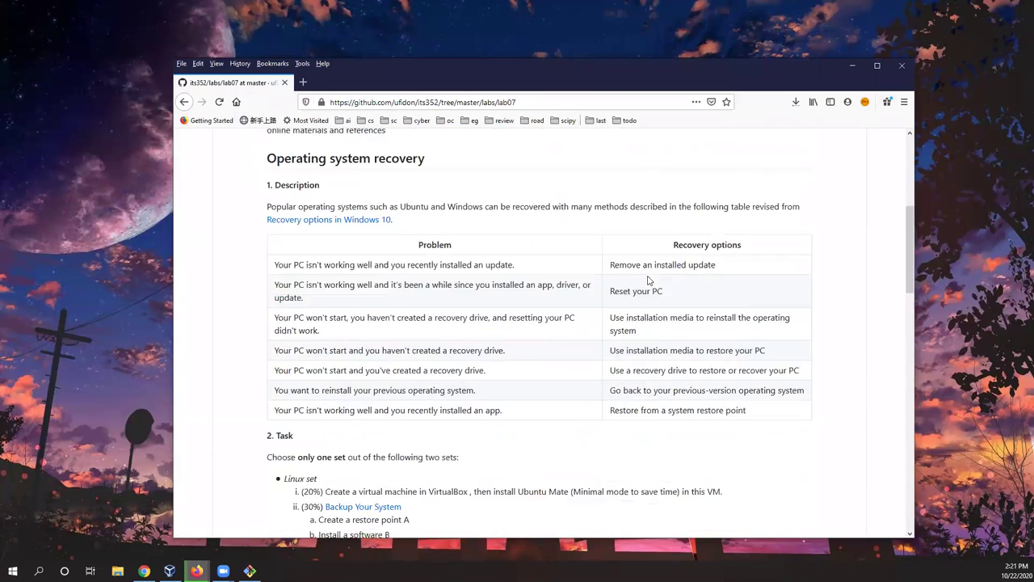
scroll(646, 279, "down", 5)
scroll(411, 215, "up", 4)
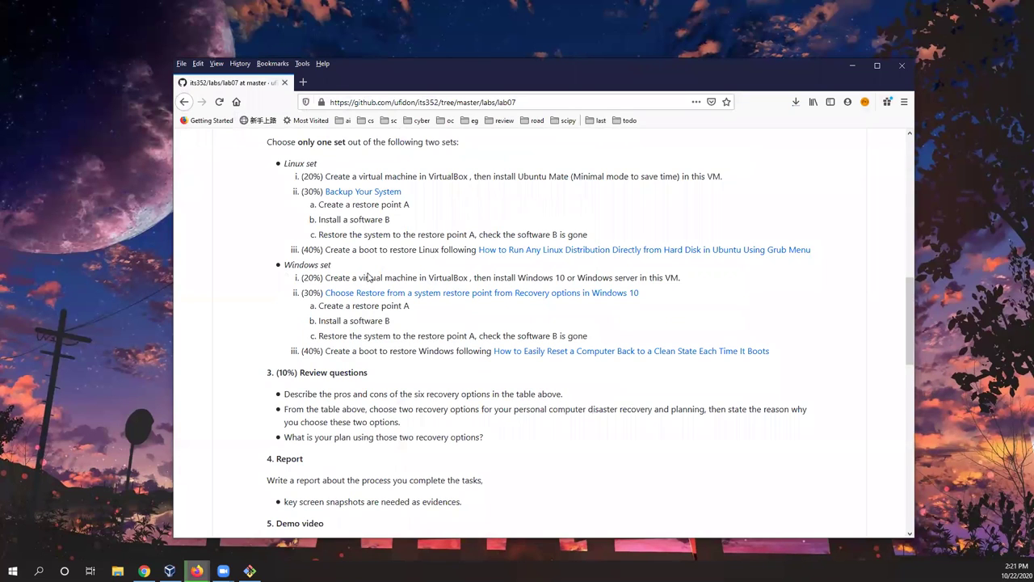
scroll(392, 281, "down", 1)
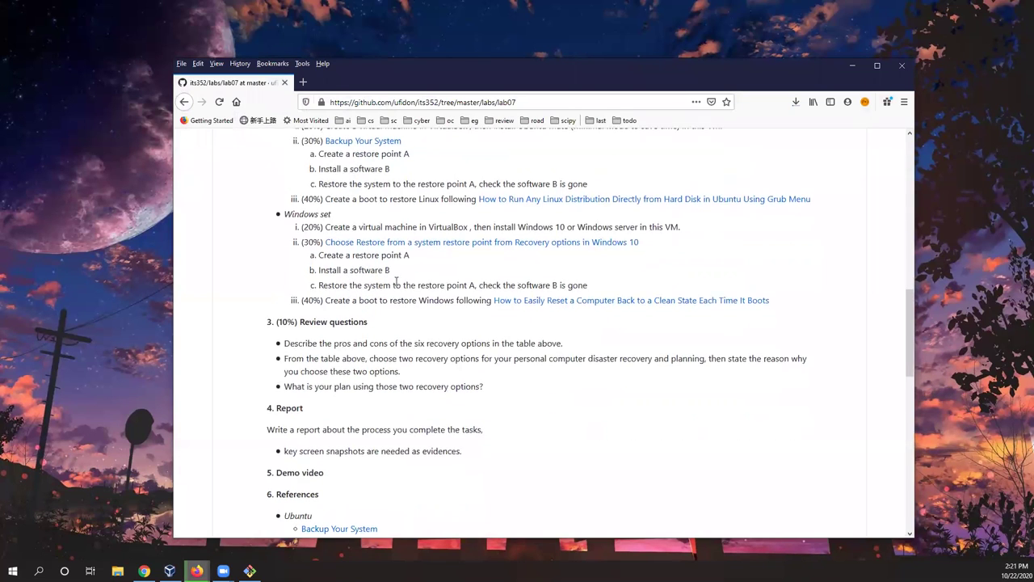
right_click(443, 240)
left_click(459, 245)
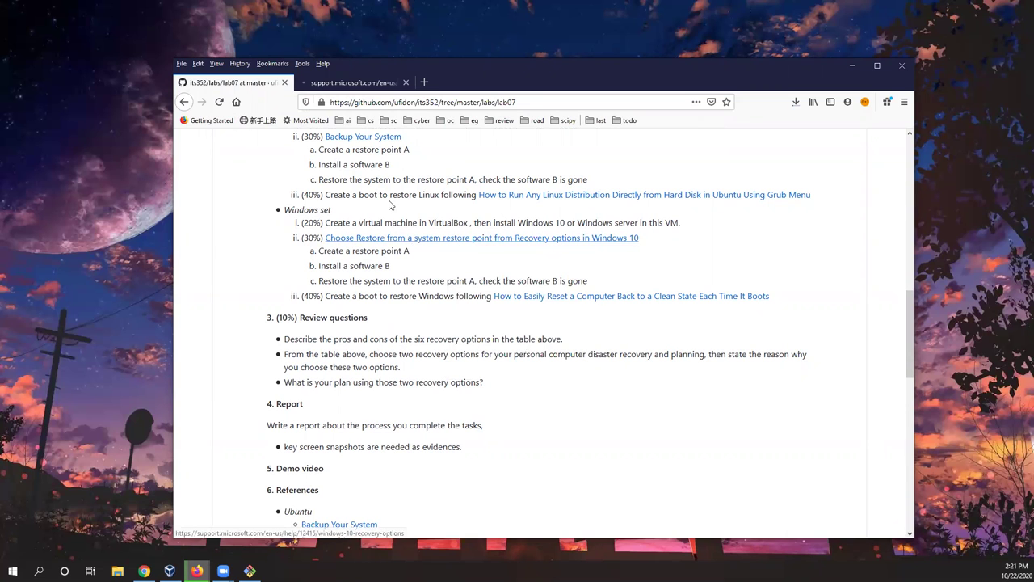
key("ctrl+Tab")
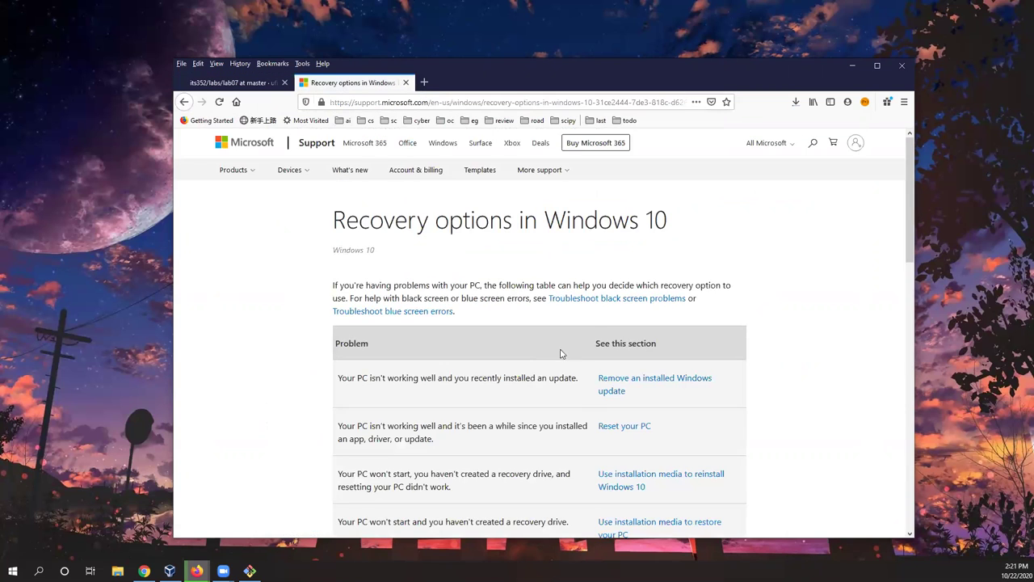
Step: Go to the section on restoring from a system restore point and expand its instructions
scroll(569, 361, "down", 5)
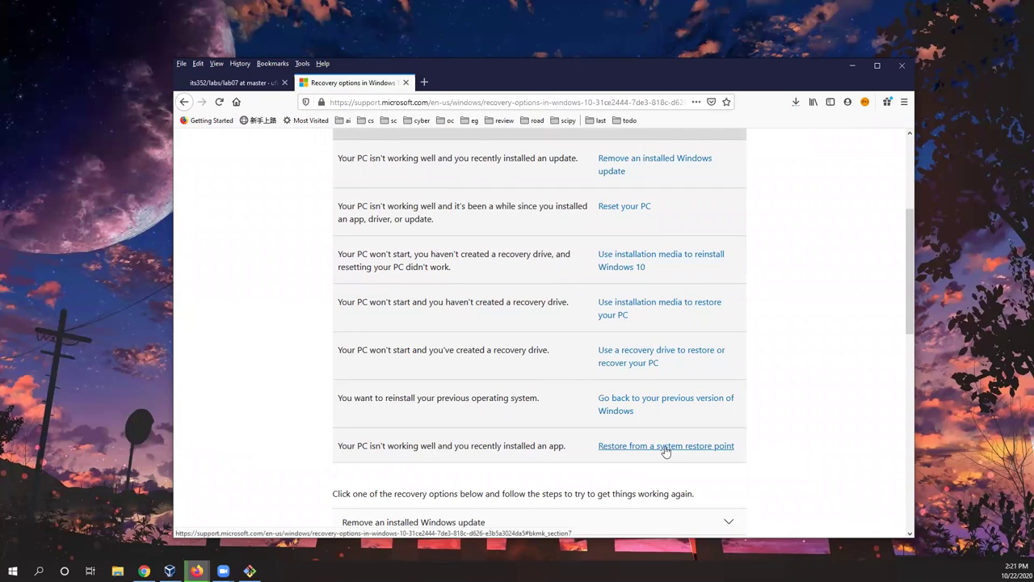
left_click(666, 451)
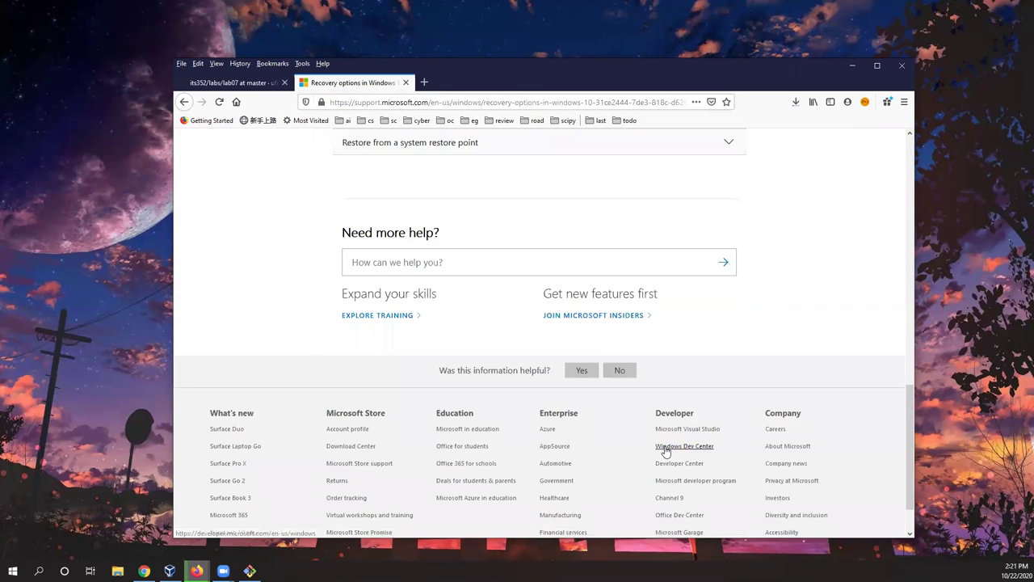
left_click(465, 150)
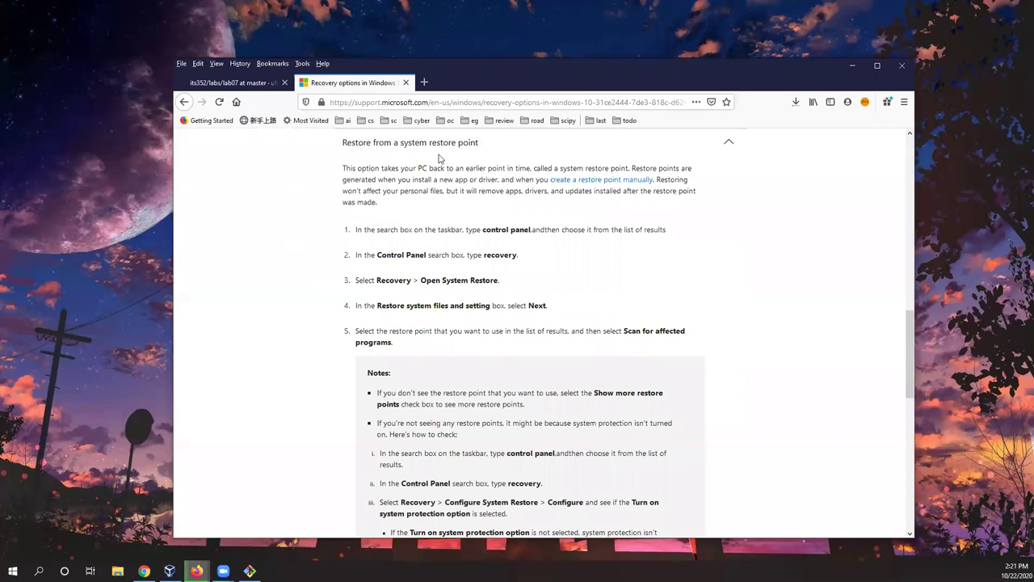
Step: Open the linked instructions for creating a restore point manually in a new tab and read them
right_click(593, 183)
left_click(619, 186)
left_click(469, 84)
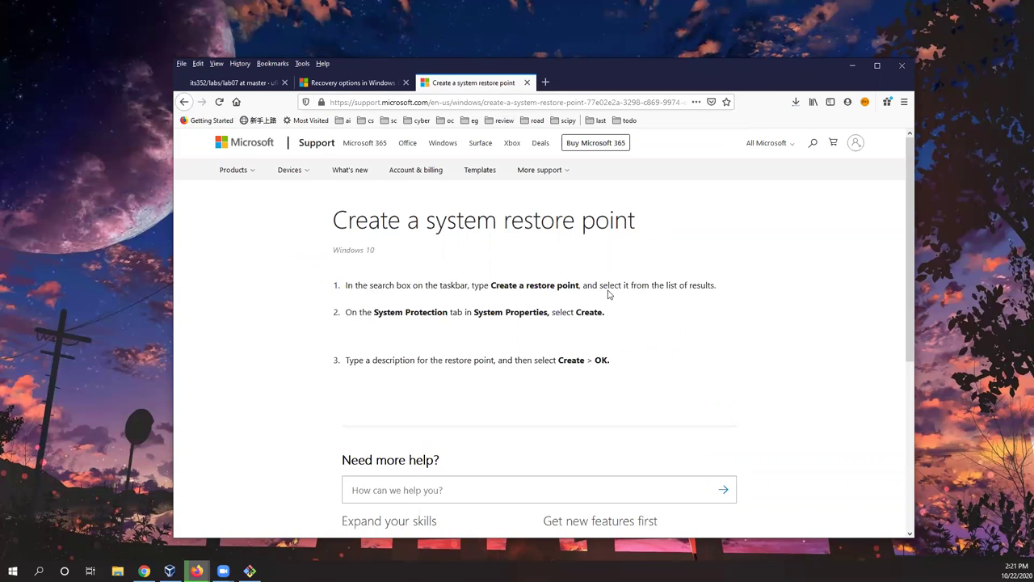
scroll(608, 293, "down", 1)
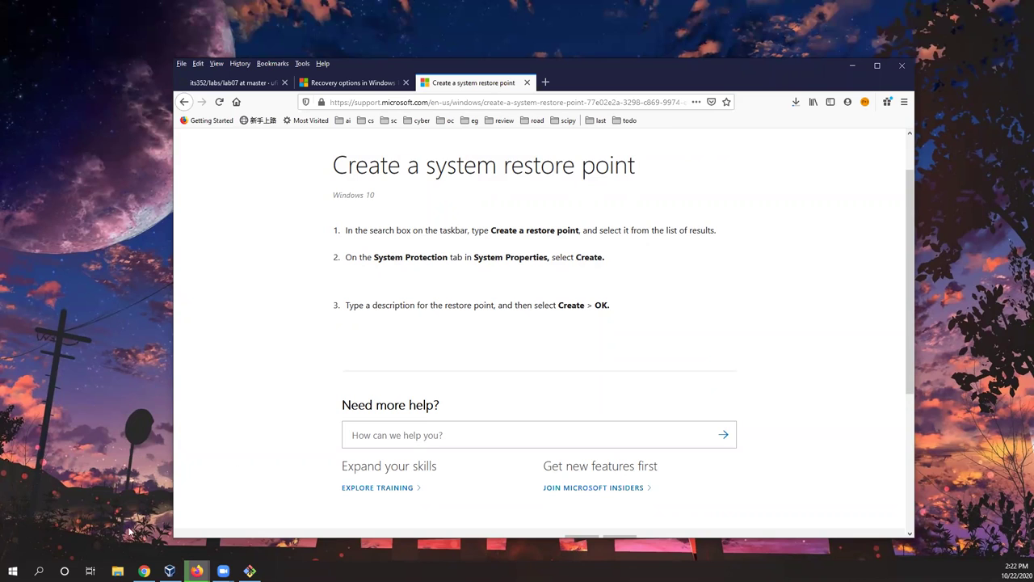
Step: Search Windows for "restore" and bring up the Create a restore point settings in System Properties
left_click(39, 570)
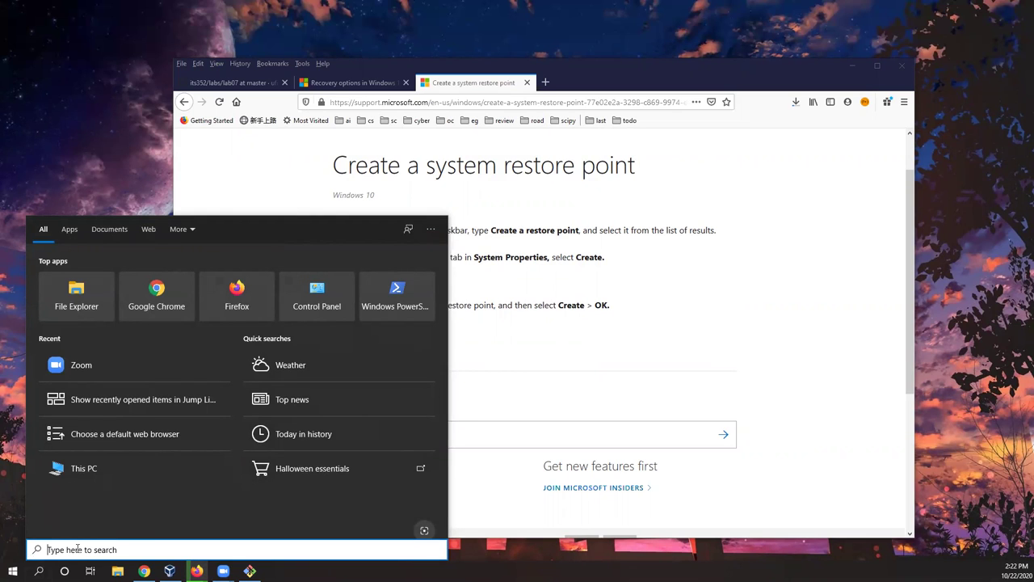
type("restore")
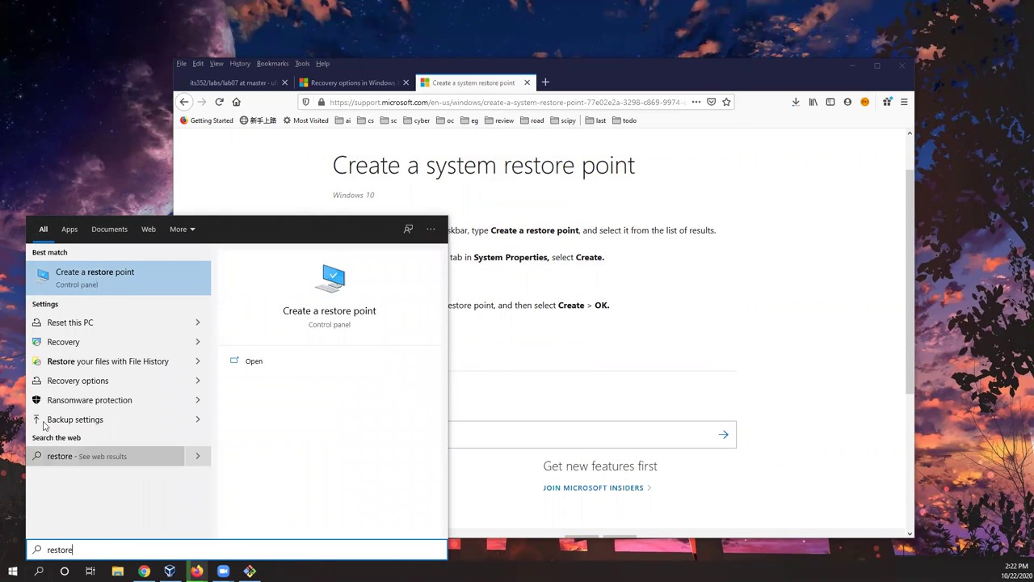
left_click(86, 287)
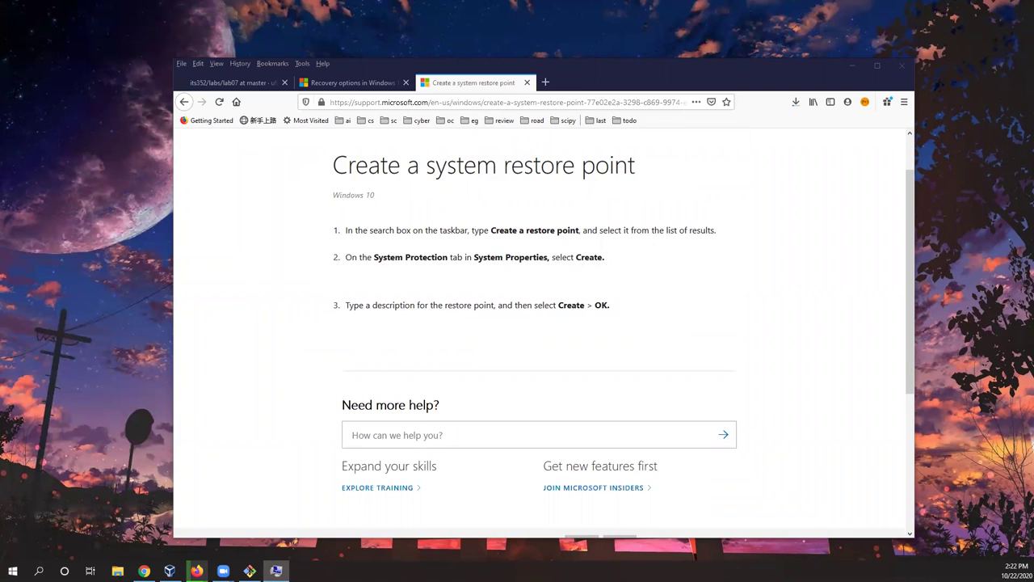
left_click(276, 570)
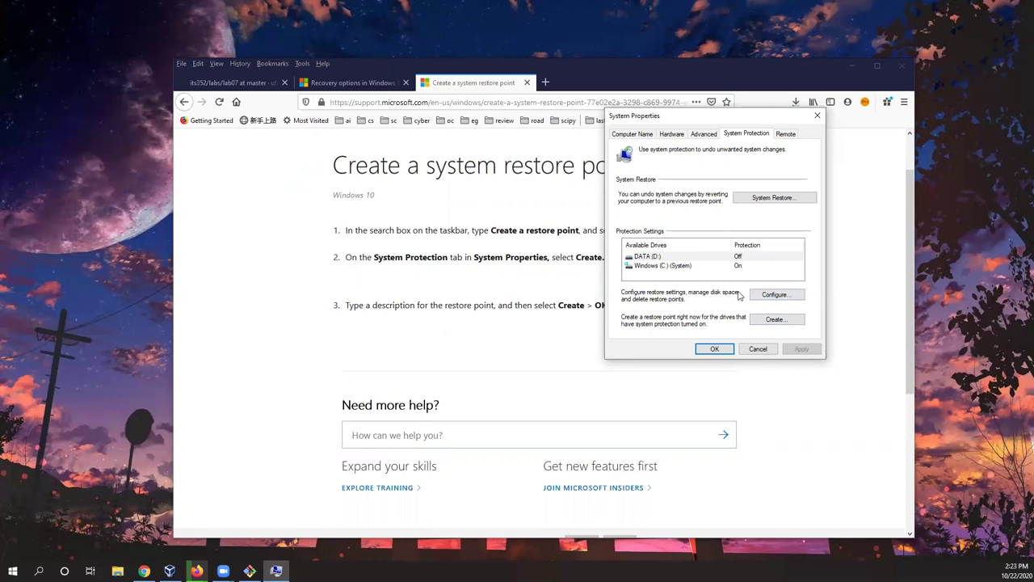
Step: Examine the system protection configuration of the DATA (D:) drive and leave it without making changes
left_click(776, 295)
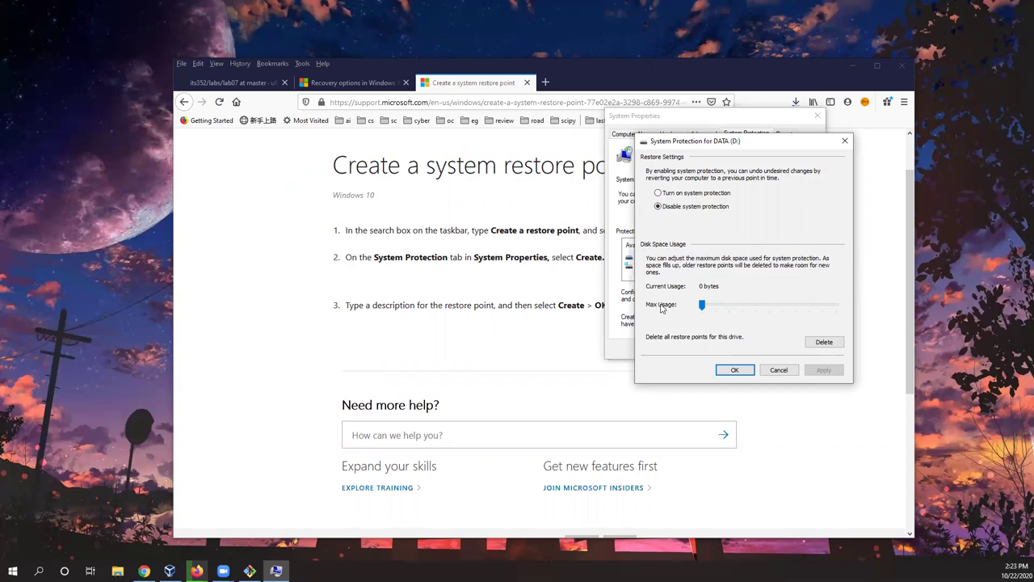
left_click(779, 371)
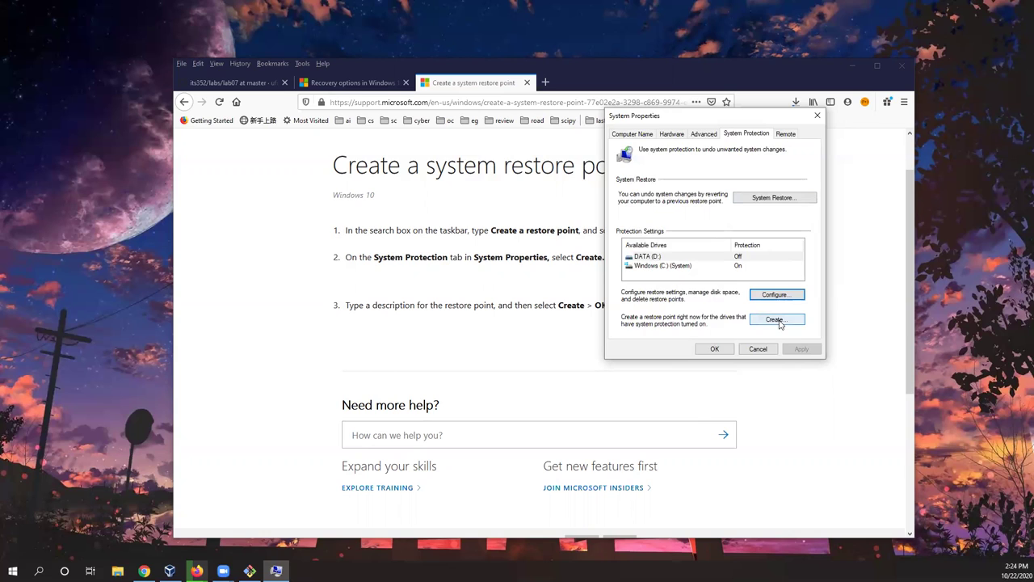
Step: View the introduction of the System Restore wizard and close it together with System Properties without restoring anything
left_click(766, 202)
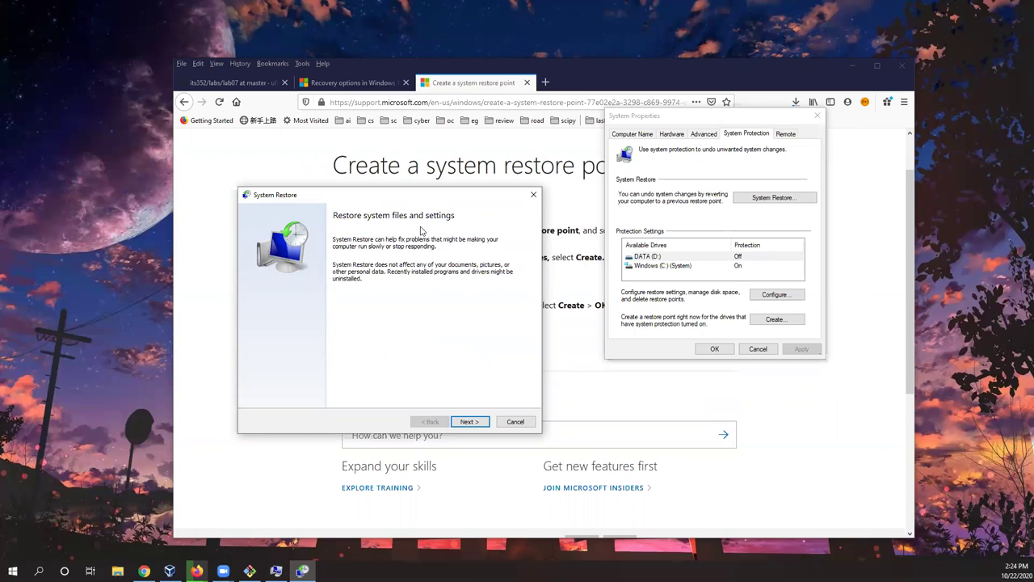
left_click(515, 422)
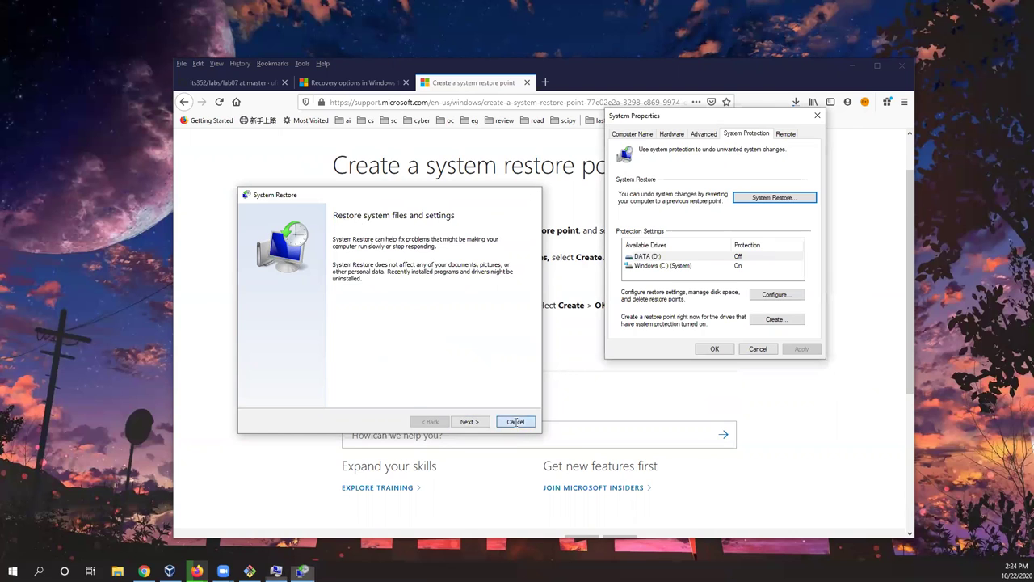
left_click(760, 350)
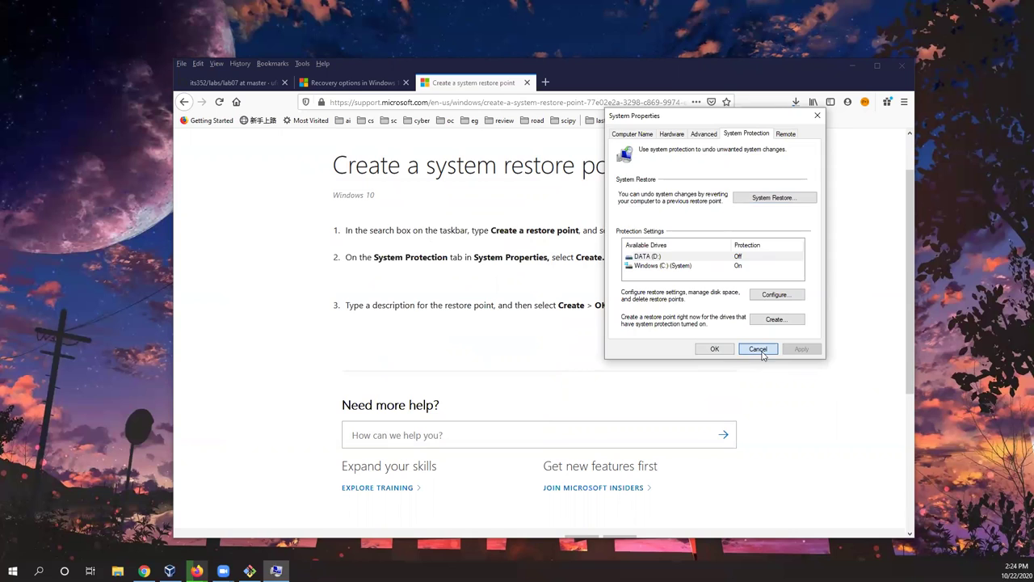
Step: Return to the lab07 page and open the "How to Easily Reset a Computer Back to a Clean State Each Time It Boots" link in a new tab
left_click(215, 85)
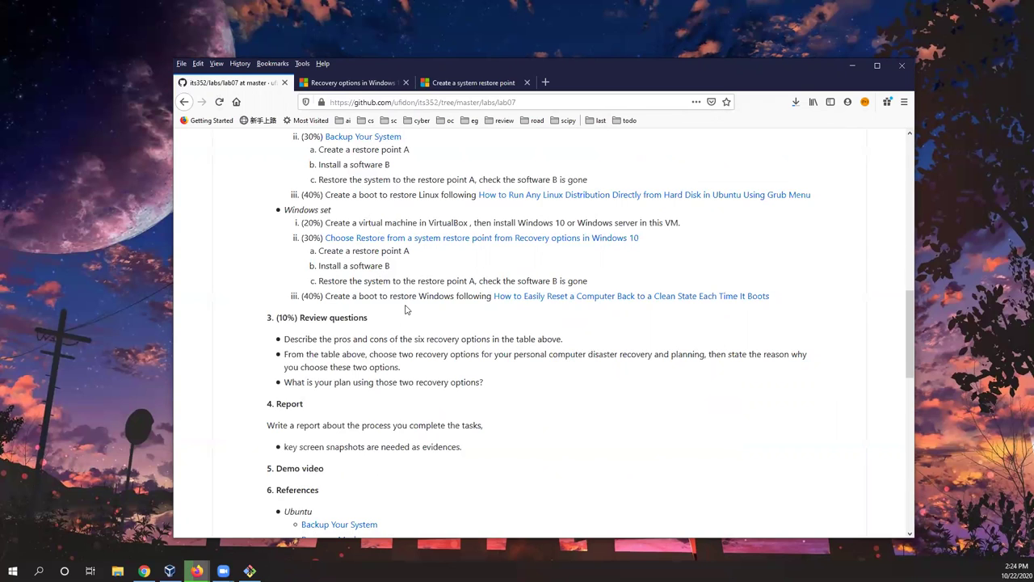
scroll(406, 310, "down", 1)
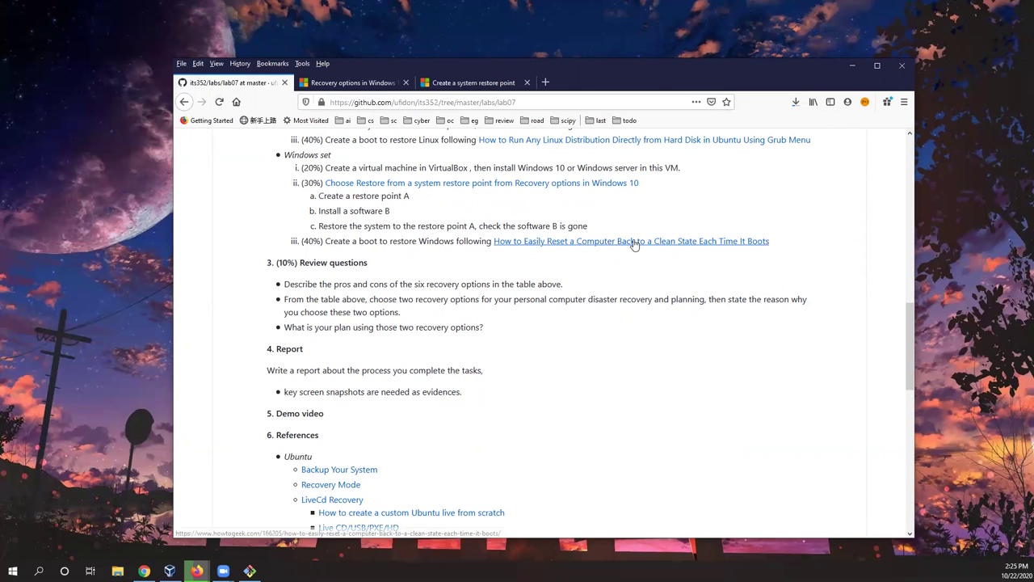
right_click(568, 243)
left_click(575, 246)
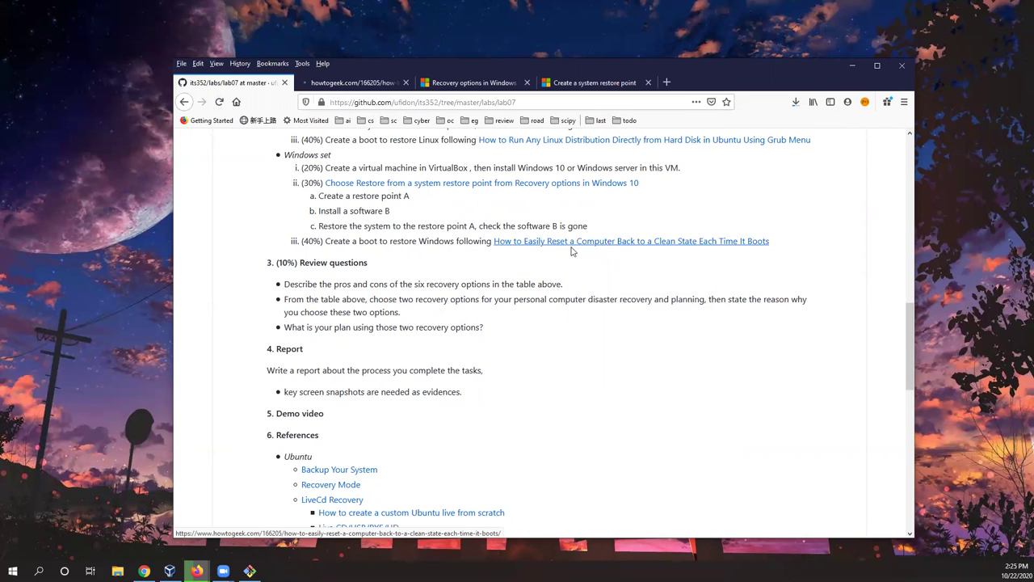
left_click(354, 82)
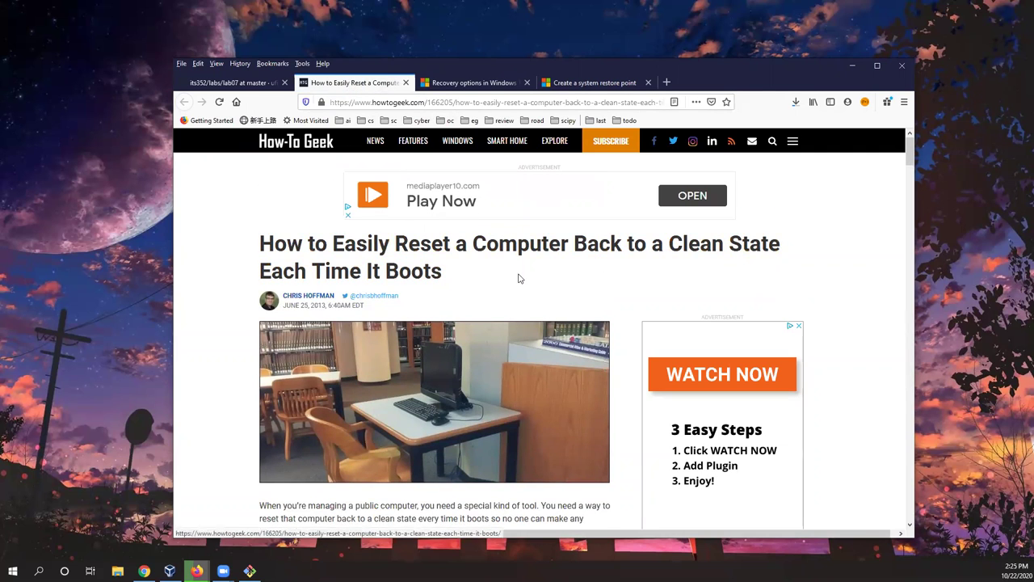
Step: Read the article's introduction and its Installing Reboot Restore Rx section, including partition selection and the restore at boot
scroll(217, 345, "down", 5)
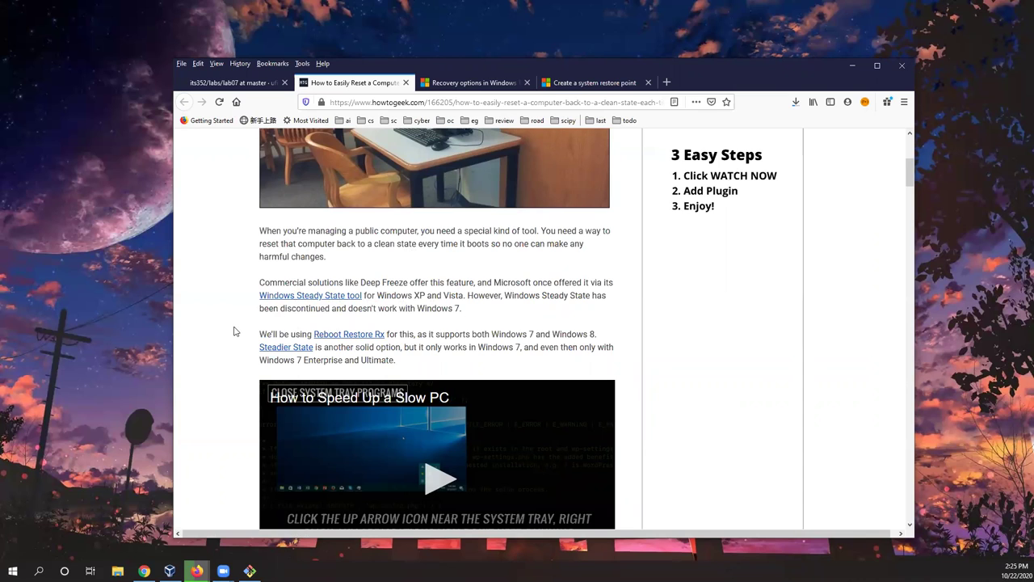
scroll(234, 332, "down", 2)
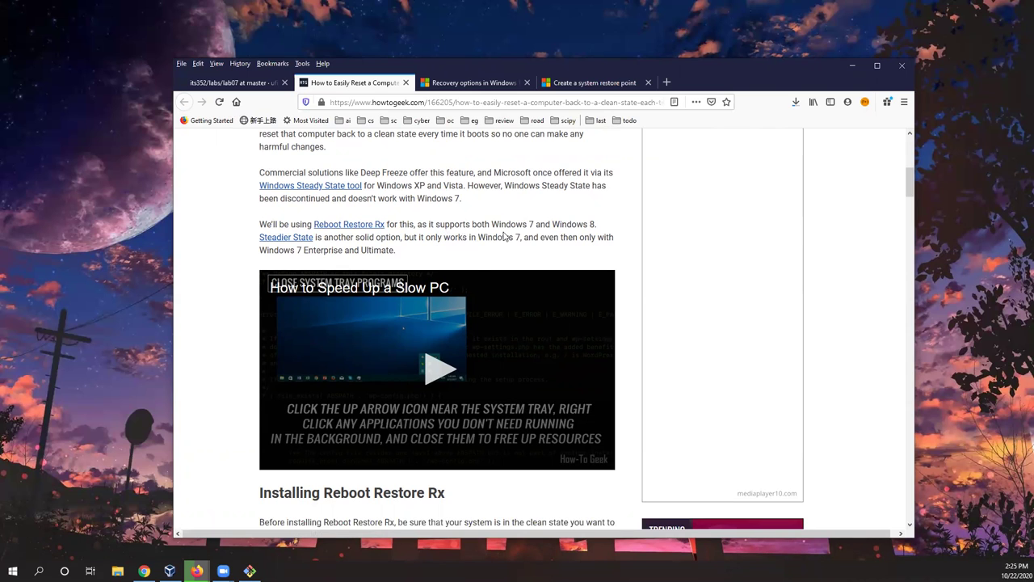
scroll(205, 259, "up", 3)
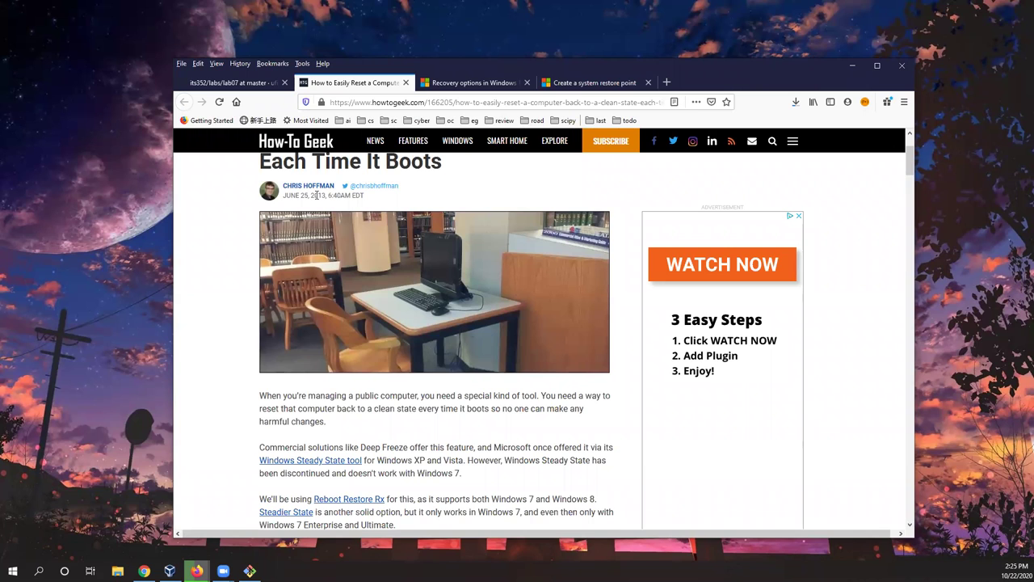
scroll(218, 340, "down", 3)
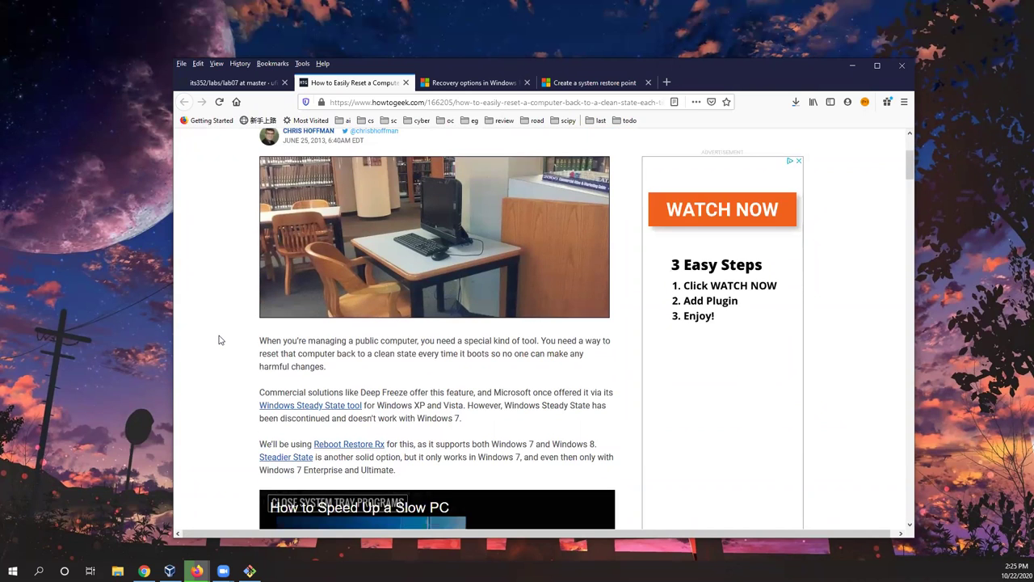
scroll(218, 340, "down", 3)
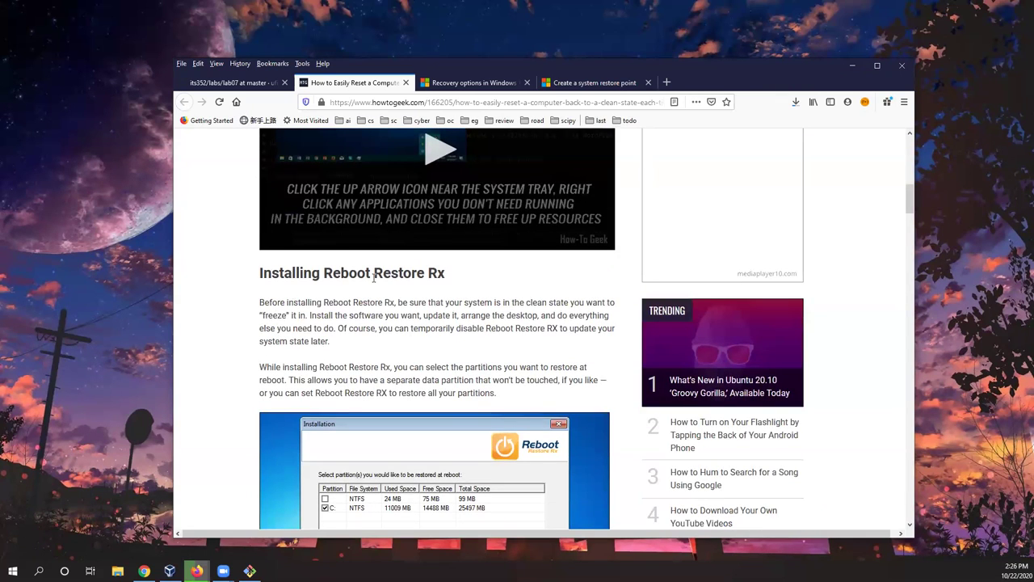
scroll(404, 279, "down", 2)
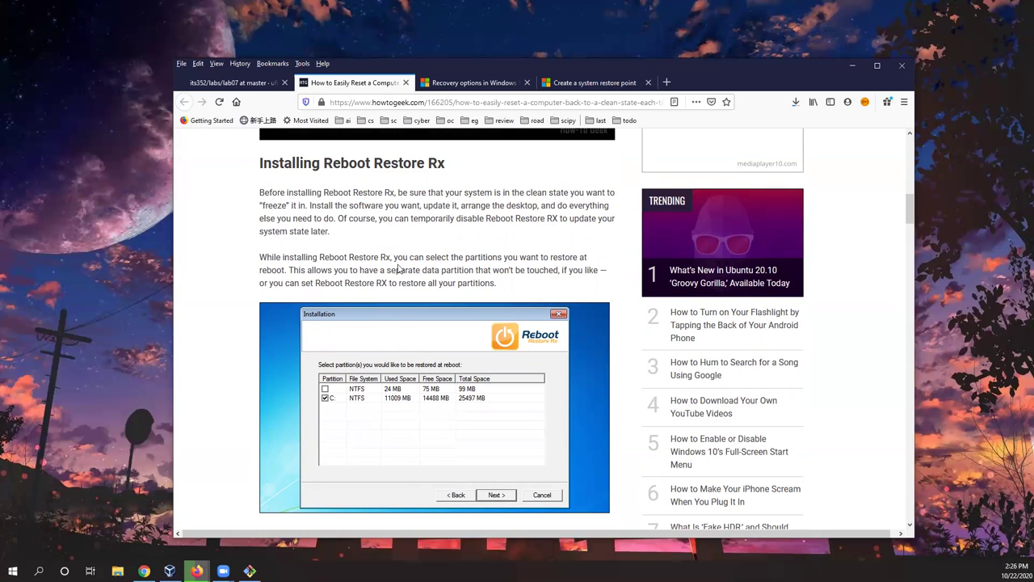
scroll(388, 333, "down", 3)
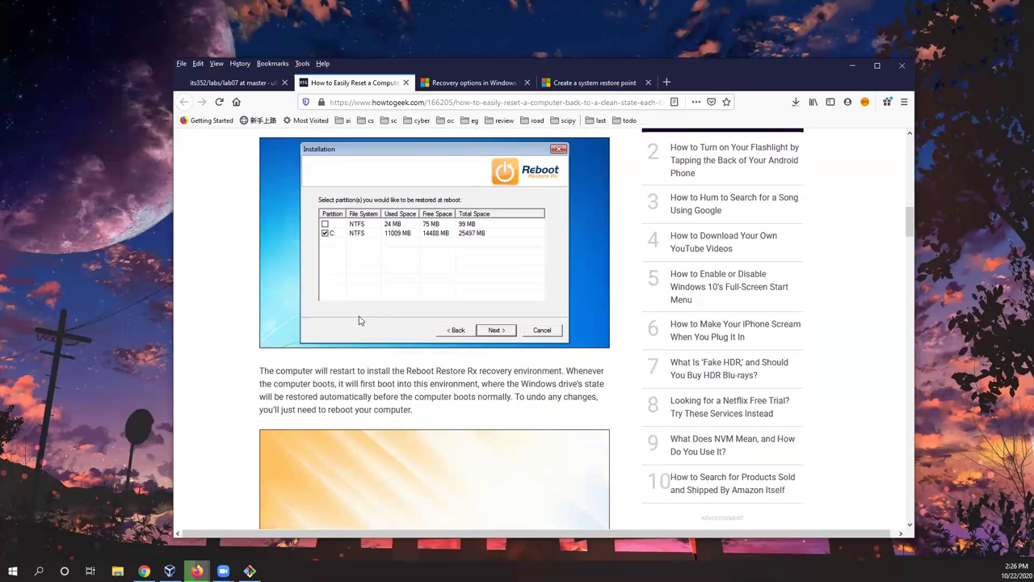
scroll(361, 321, "up", 2)
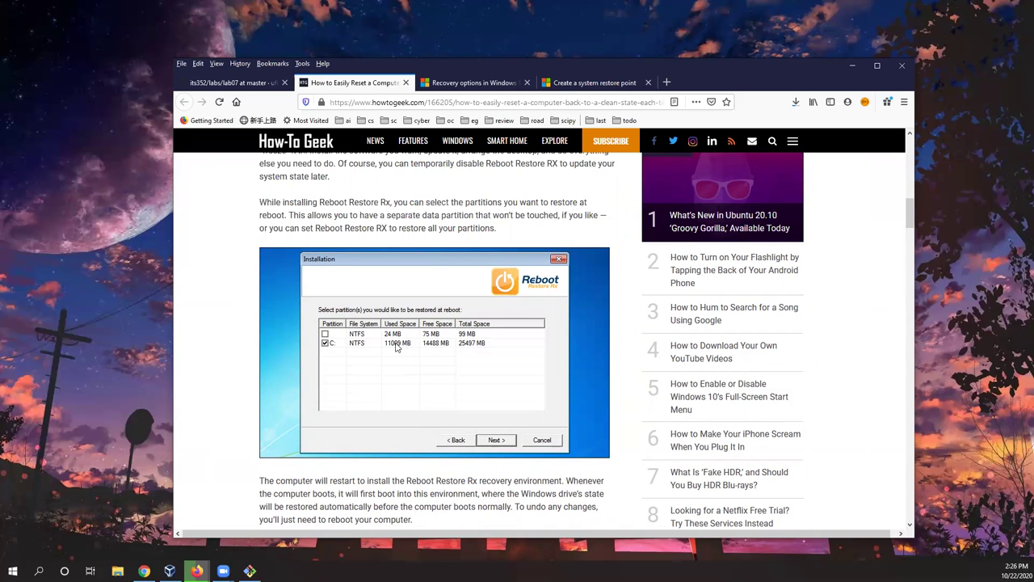
scroll(396, 348, "down", 1)
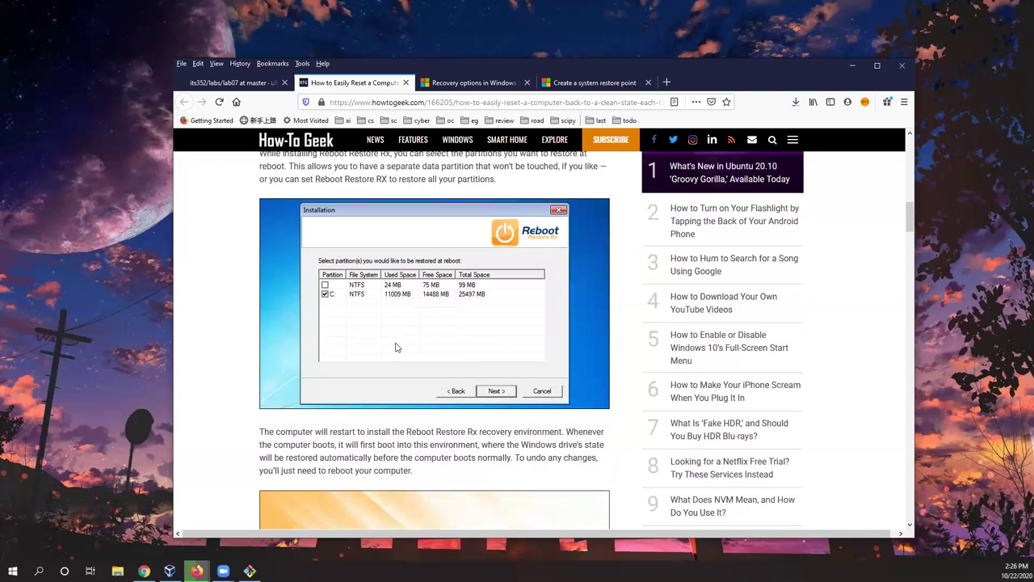
scroll(396, 347, "down", 2)
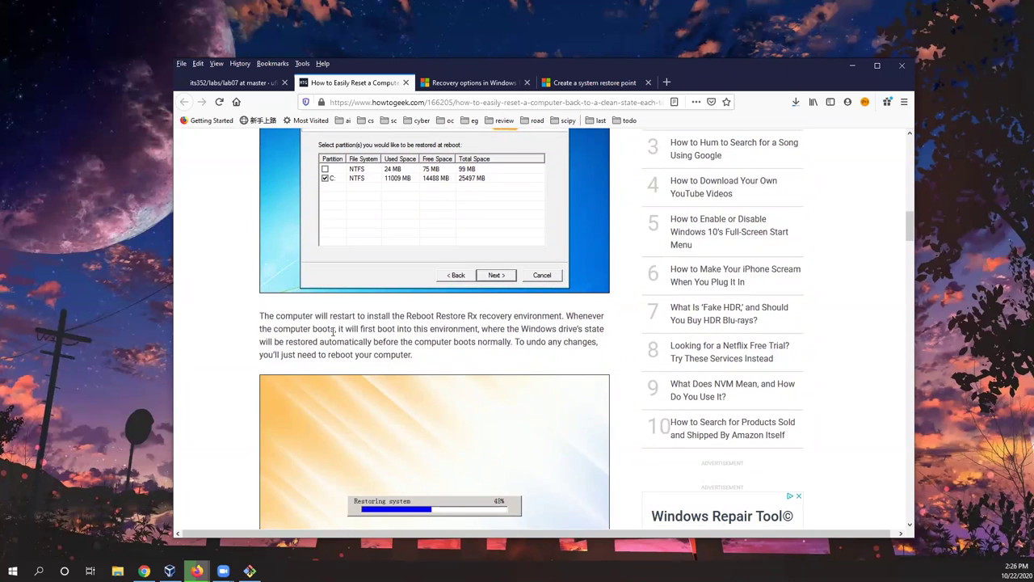
scroll(399, 328, "down", 1)
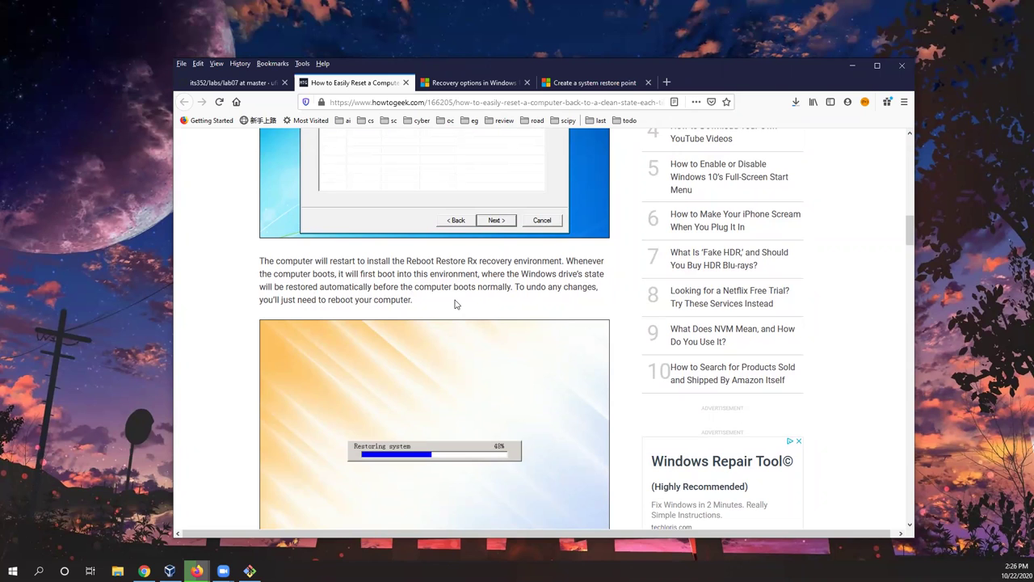
scroll(455, 304, "down", 1)
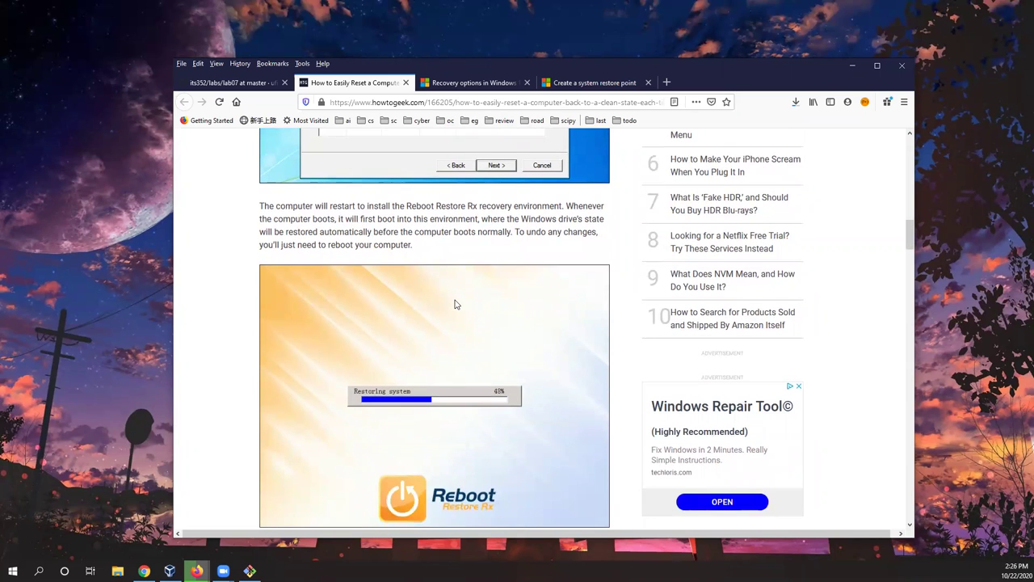
Step: Read the sections on preventing users from disabling Reboot Restore Rx, changing the system and accessing the boot console, dismissing the newsletter pop-up
scroll(455, 304, "down", 5)
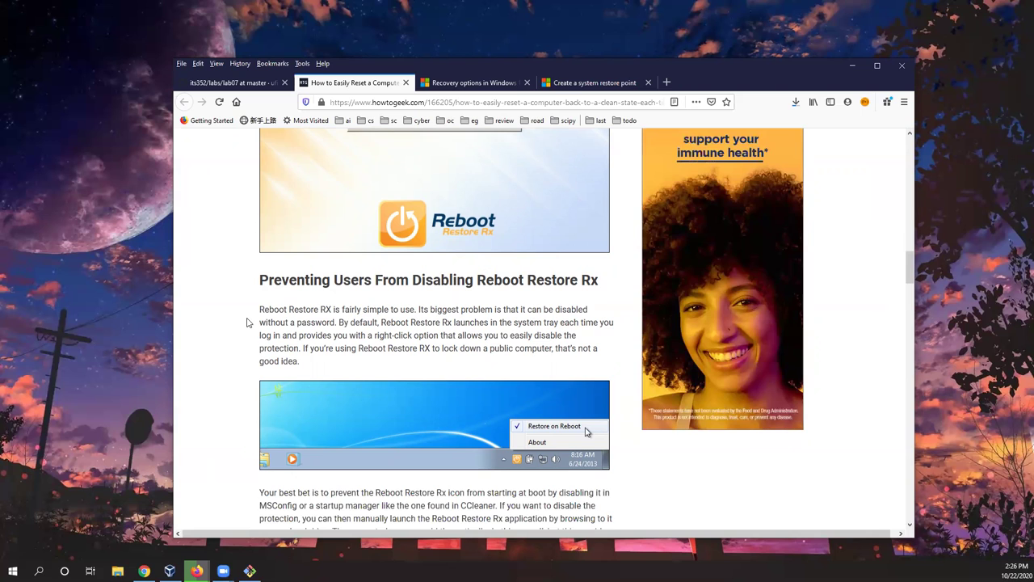
scroll(247, 322, "down", 3)
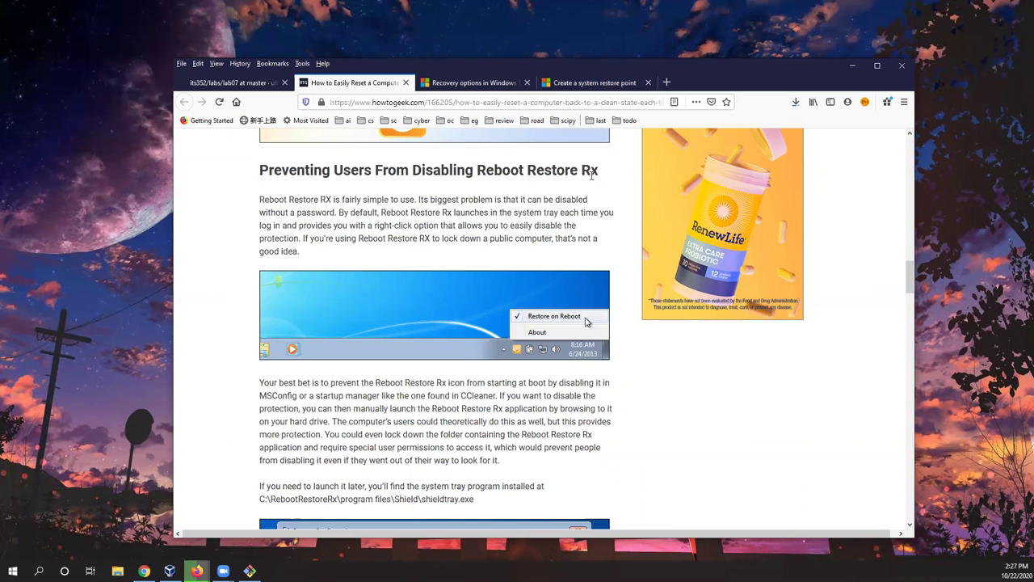
scroll(310, 343, "down", 5)
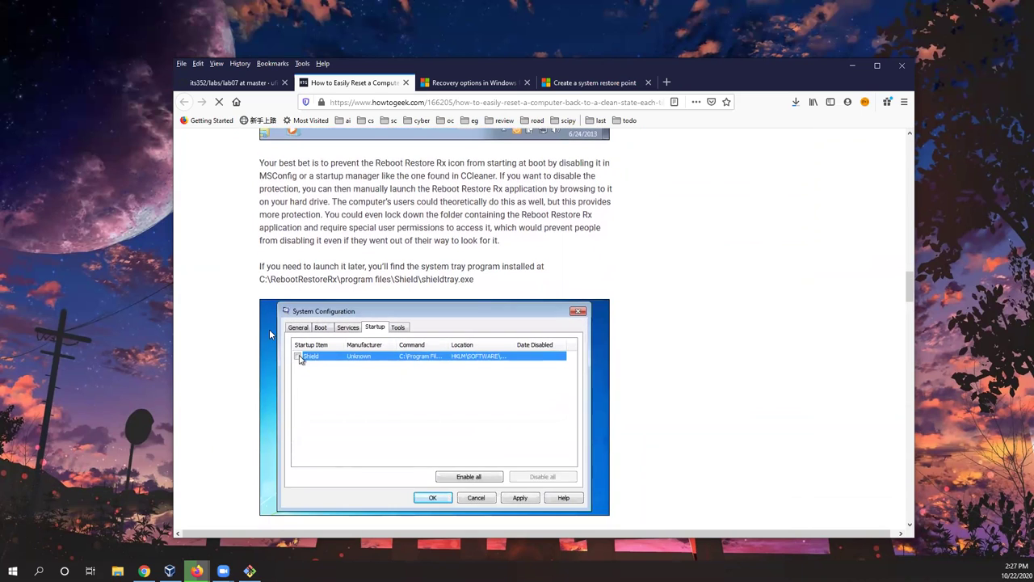
scroll(290, 328, "down", 4)
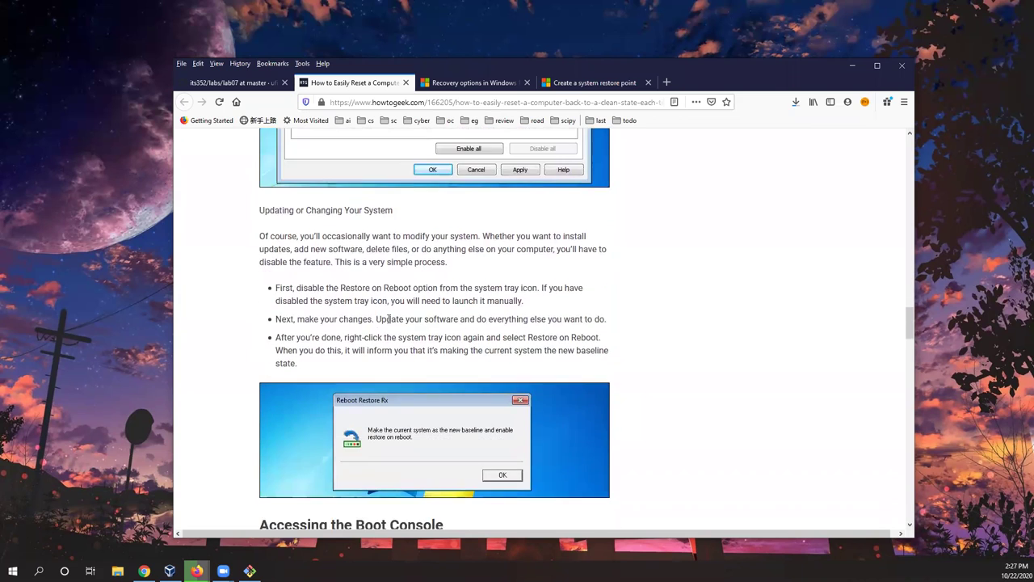
scroll(389, 336, "down", 3)
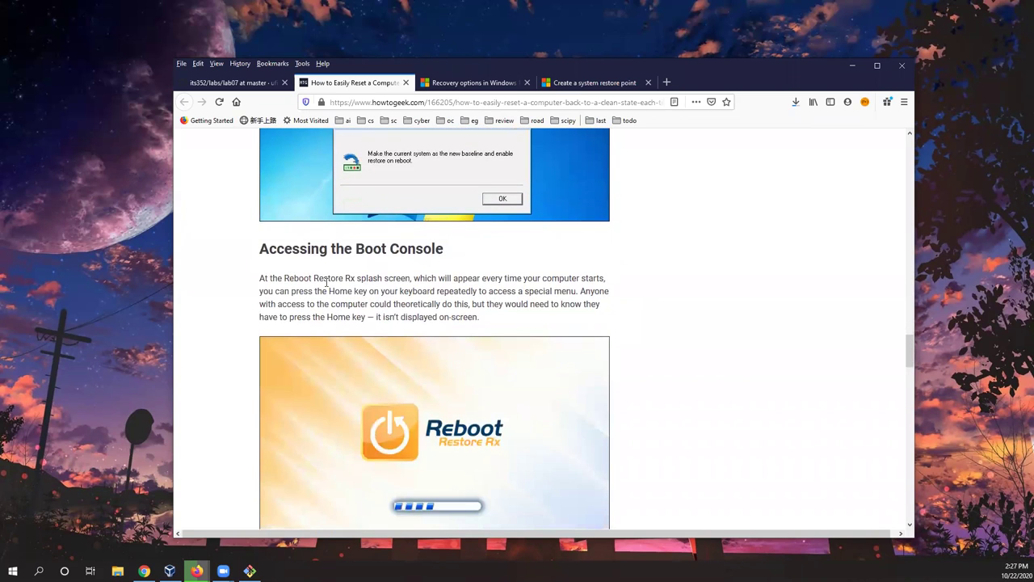
scroll(395, 303, "down", 3)
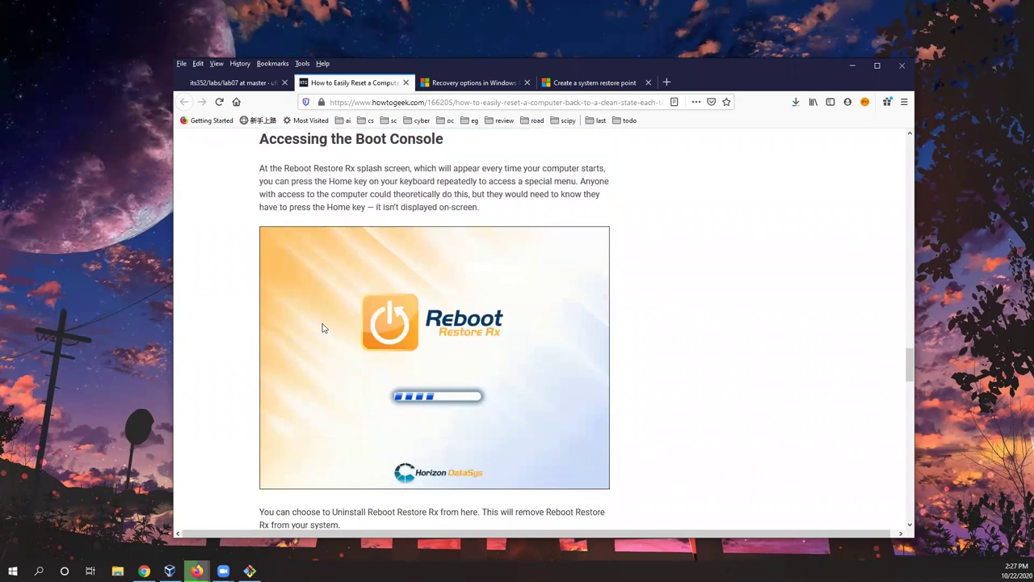
scroll(323, 330, "up", 3)
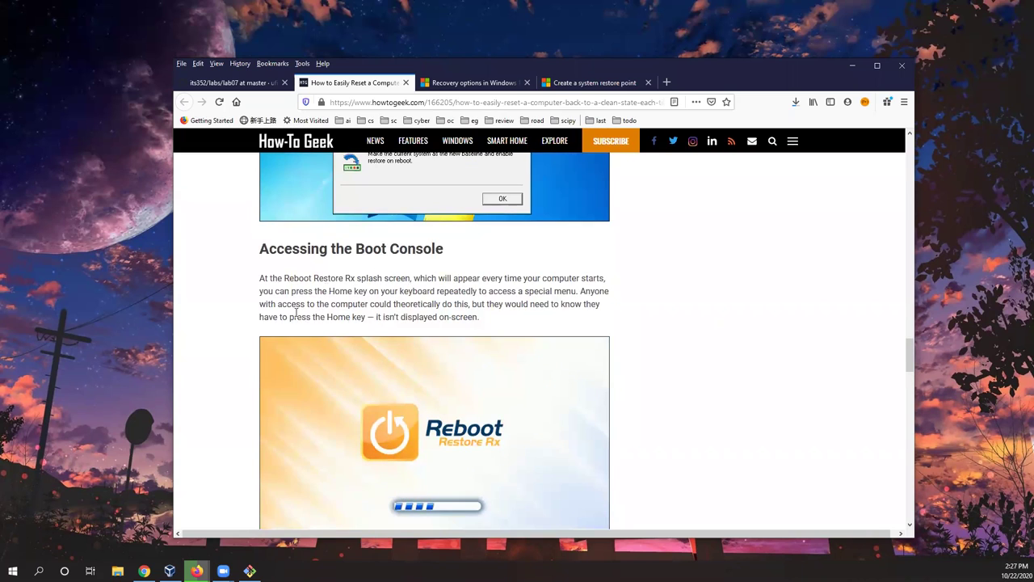
scroll(293, 319, "down", 2)
scroll(285, 339, "down", 2)
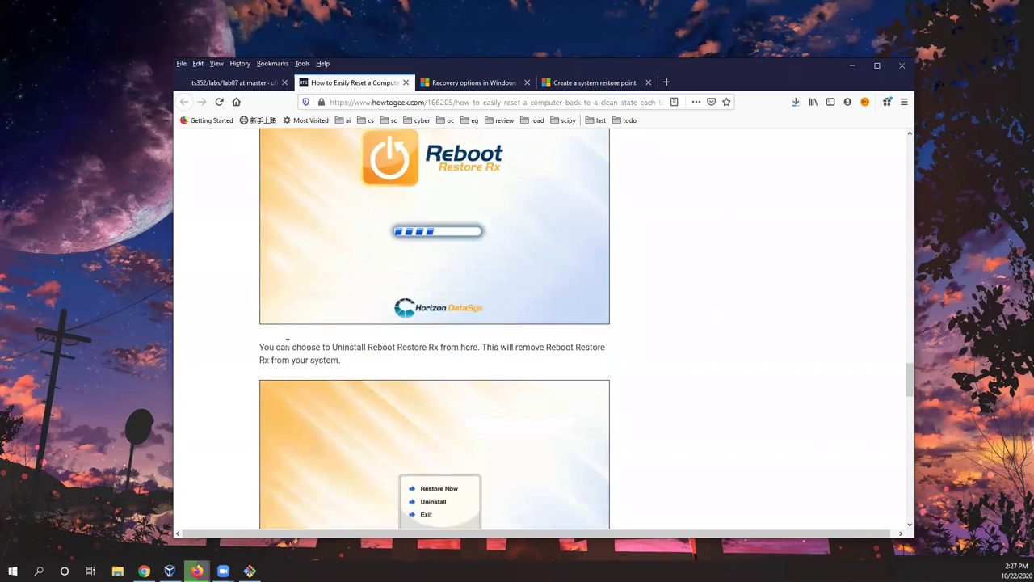
scroll(287, 345, "down", 2)
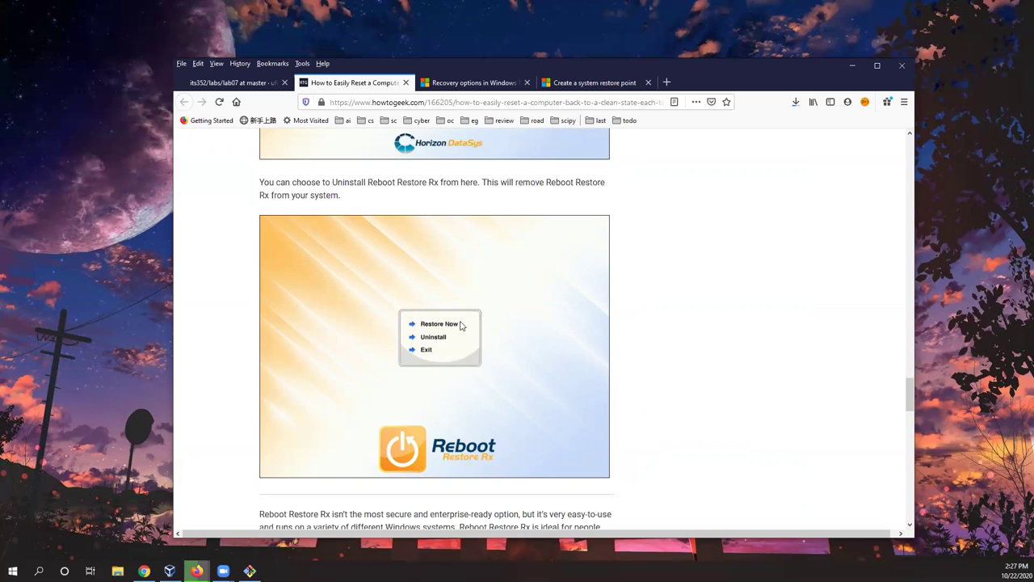
scroll(339, 356, "down", 3)
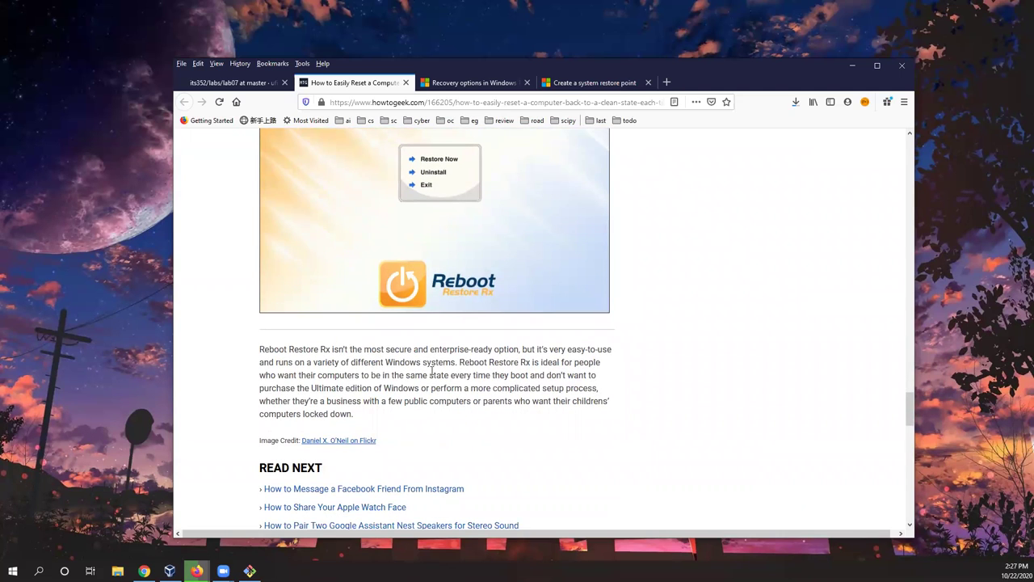
scroll(449, 391, "down", 1)
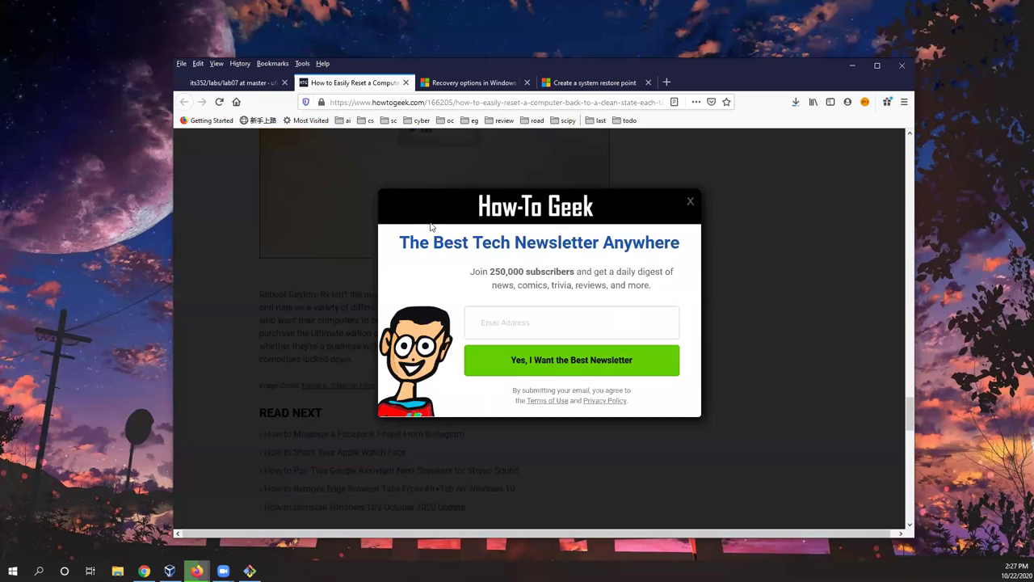
left_click(690, 202)
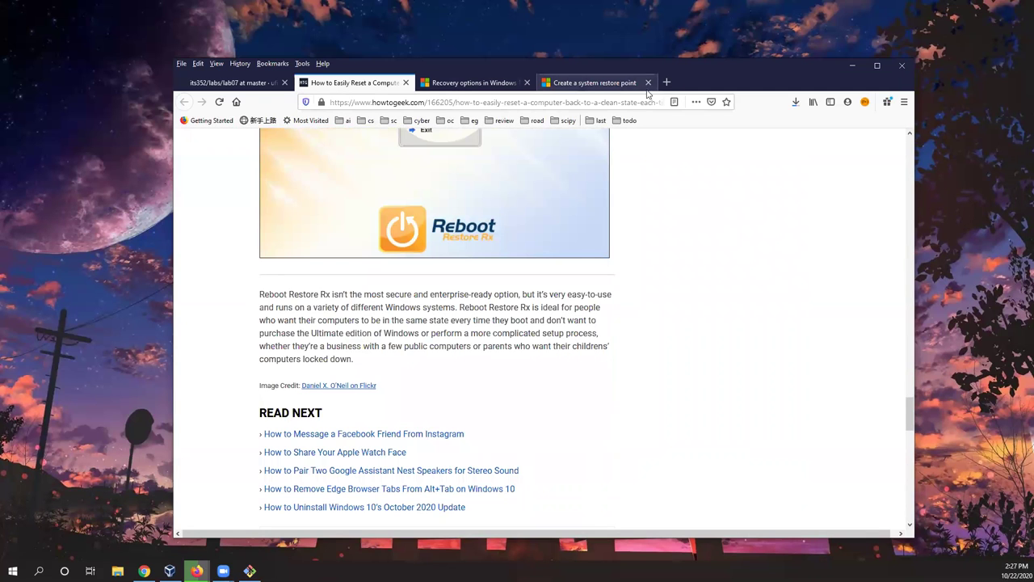
Step: Switch to VirtualBox and open the hard disk selector for the SATA controller in the Win10Enterprise storage settings
left_click(206, 81)
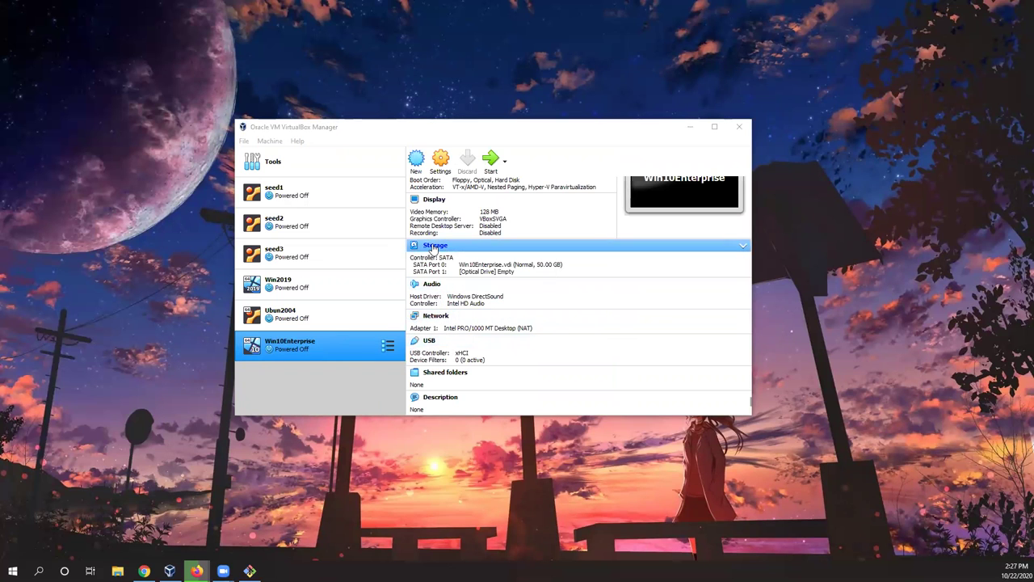
left_click(432, 249)
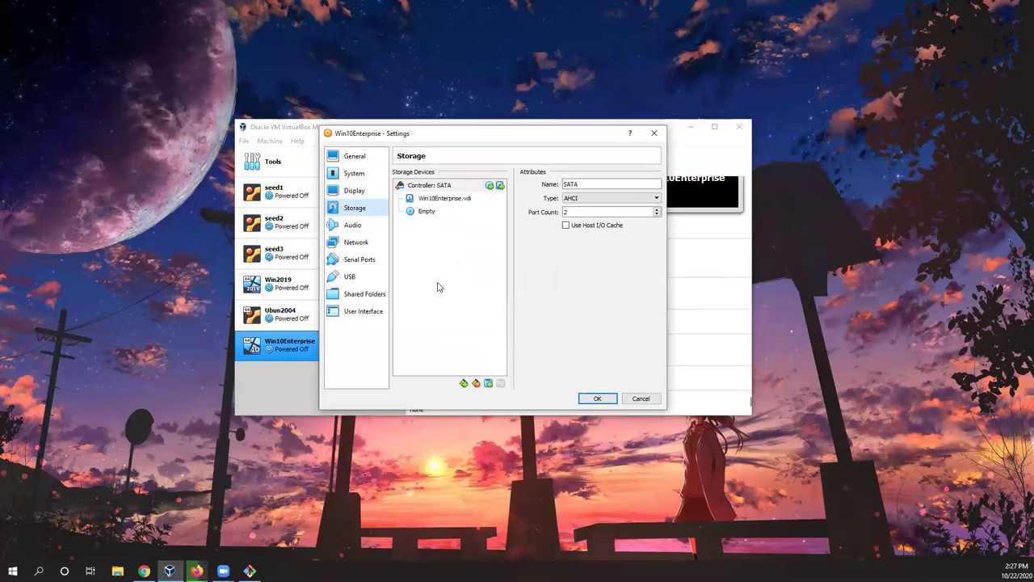
left_click(500, 187)
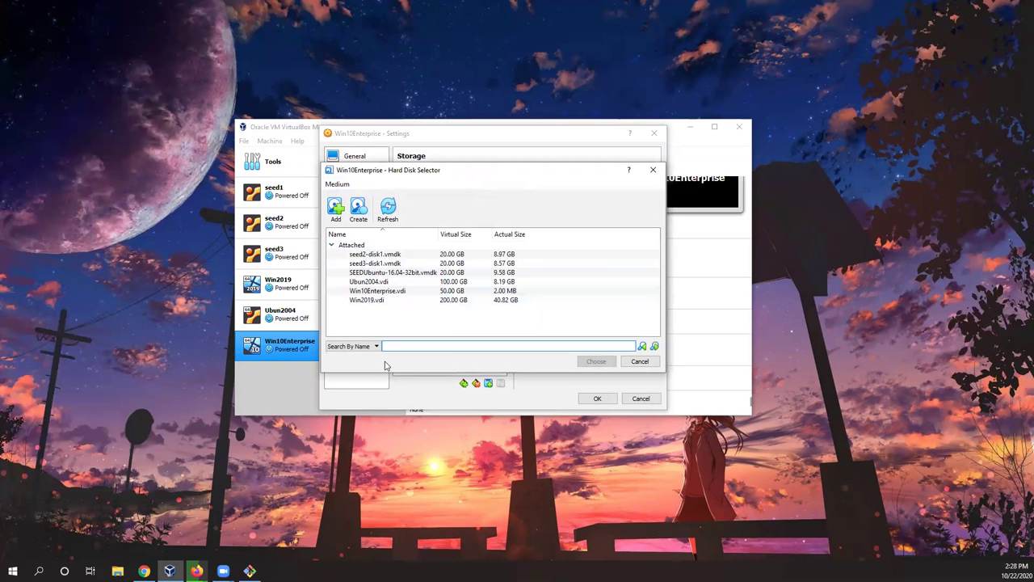
left_click(335, 208)
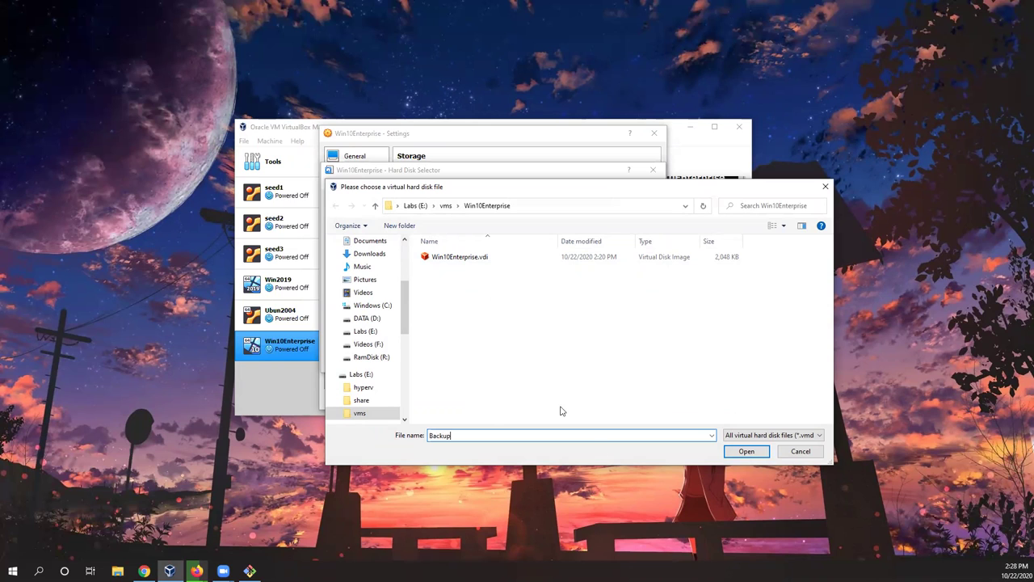
left_click(734, 453)
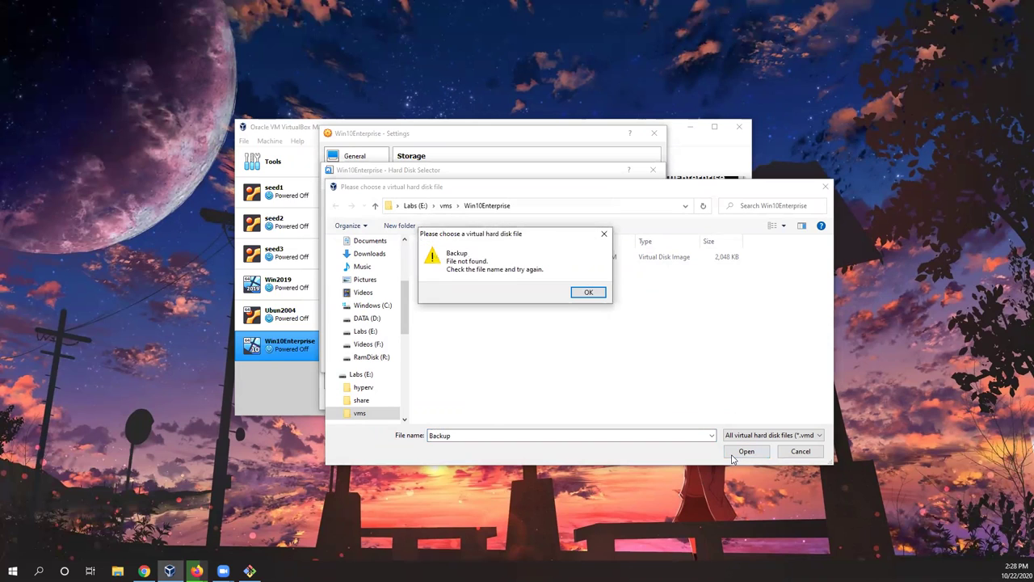
left_click(585, 294)
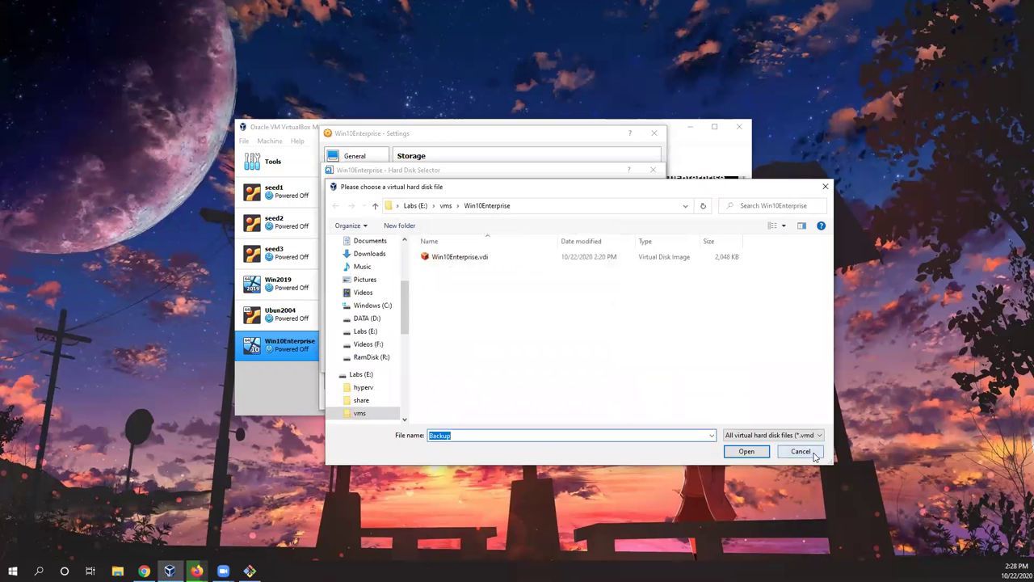
left_click(815, 456)
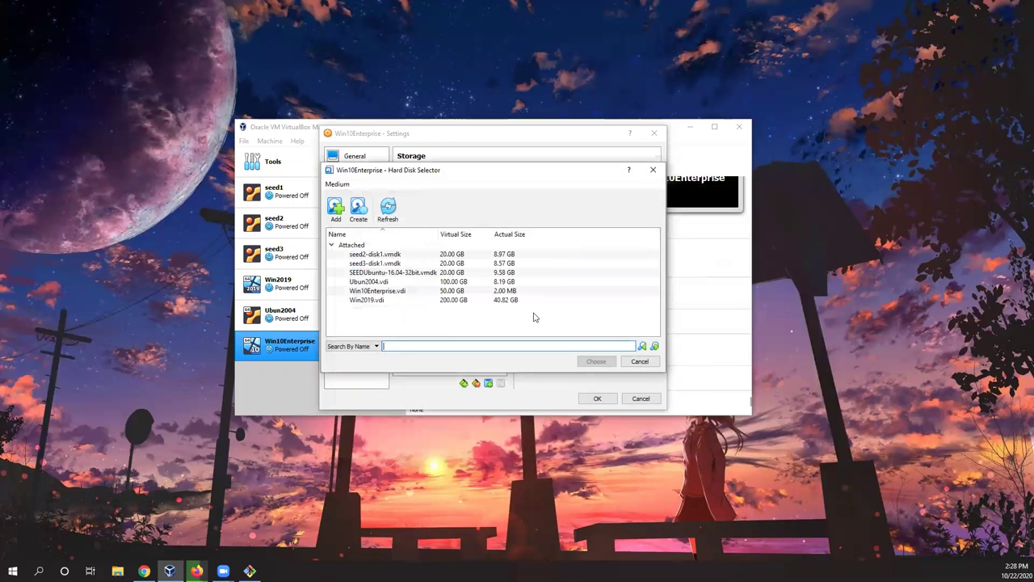
Step: Create a dynamically allocated 50 GB VDI virtual hard disk named Backup.vdi in the Win10Enterprise folder
left_click(359, 212)
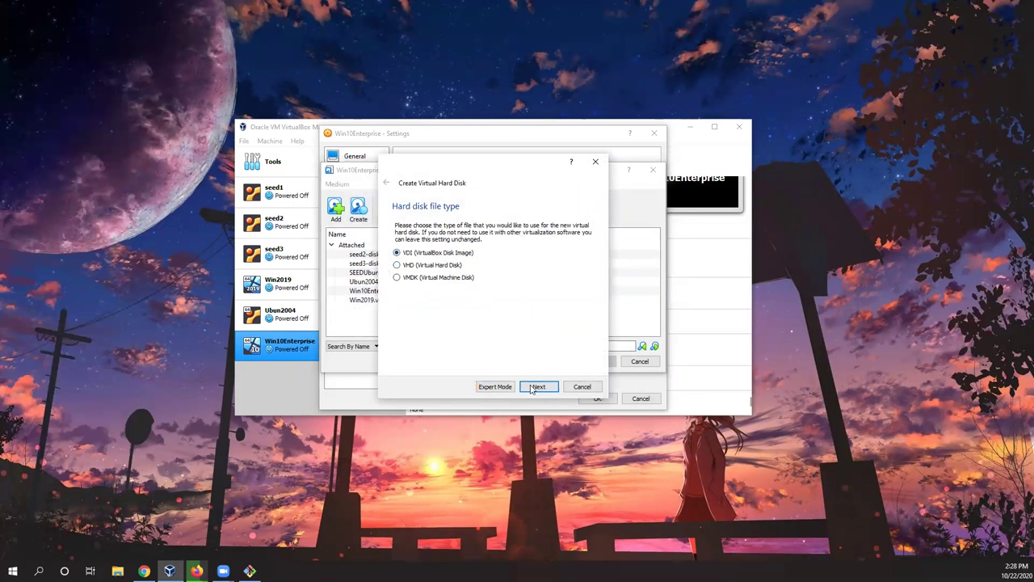
left_click(533, 387)
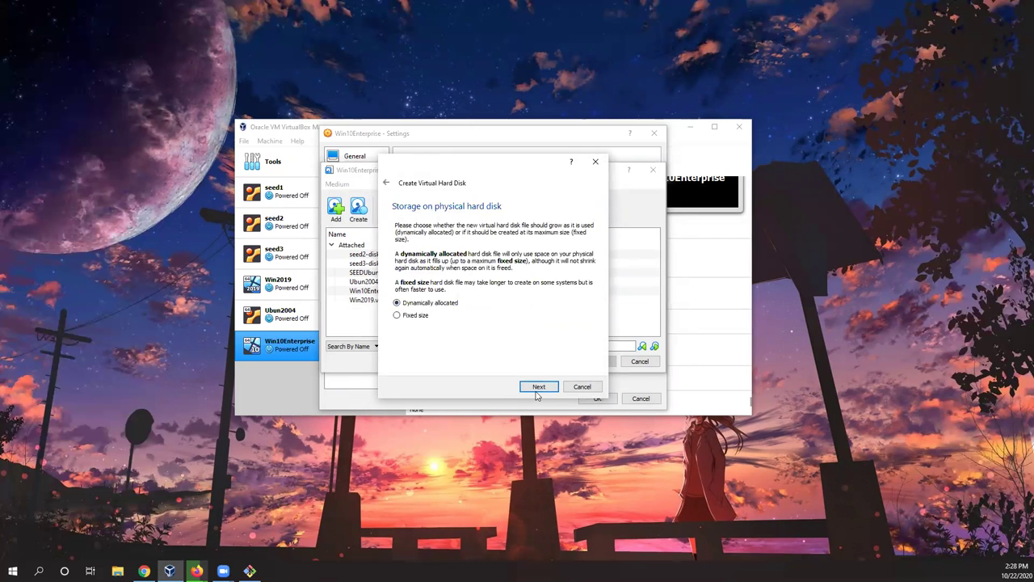
left_click(537, 388)
left_click(467, 246)
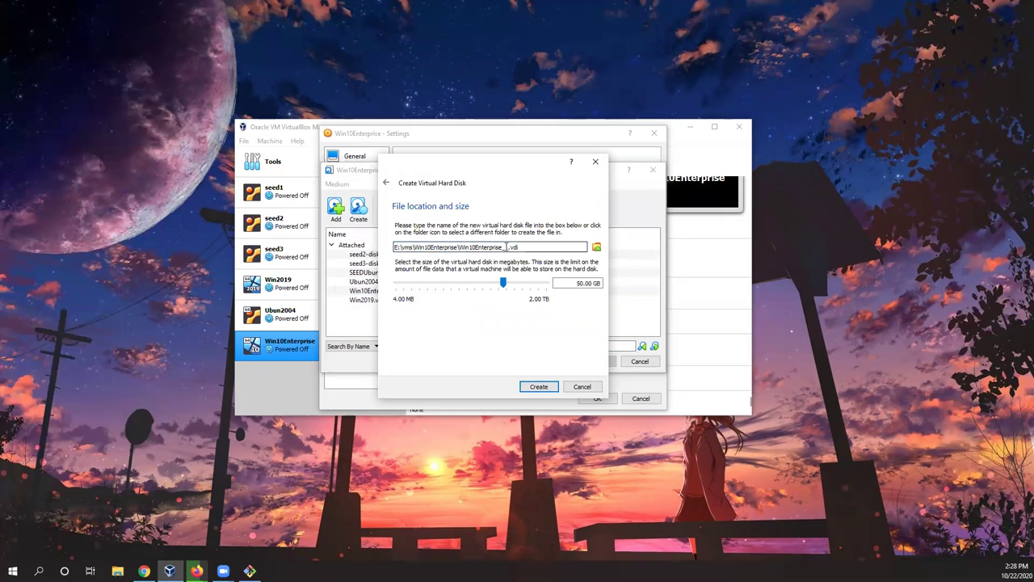
left_click_drag(507, 246, 464, 247)
key("BackSpace")
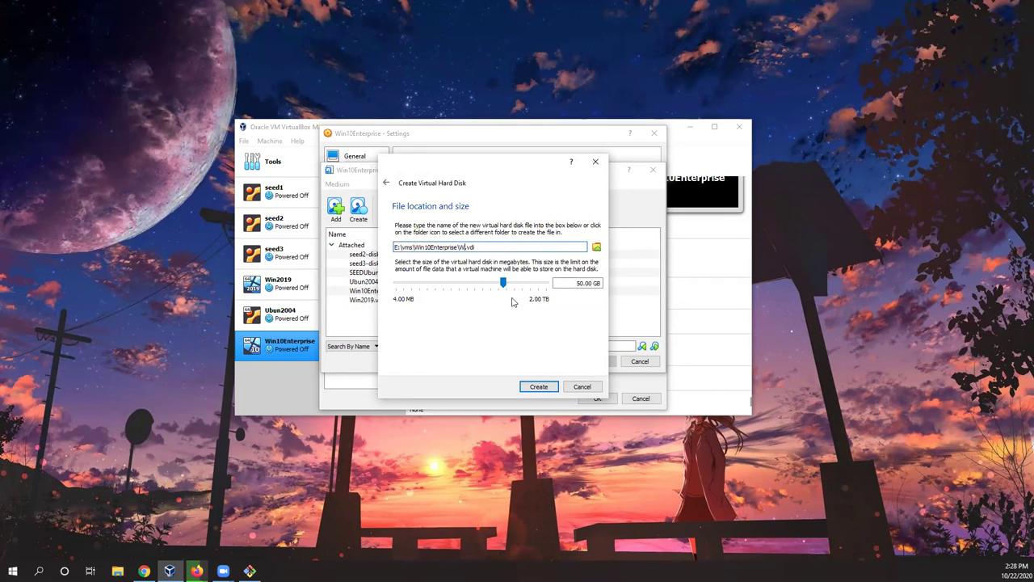
key("BackSpace")
type("Backup")
left_click(537, 387)
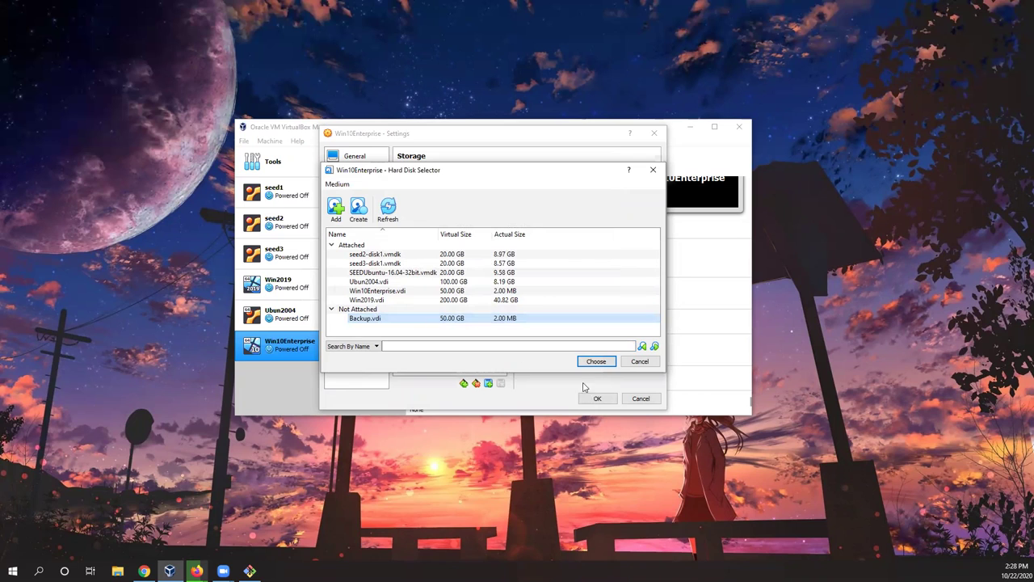
Step: Attach Backup.vdi to the SATA controller of Win10Enterprise and save the storage settings
double_click(380, 321)
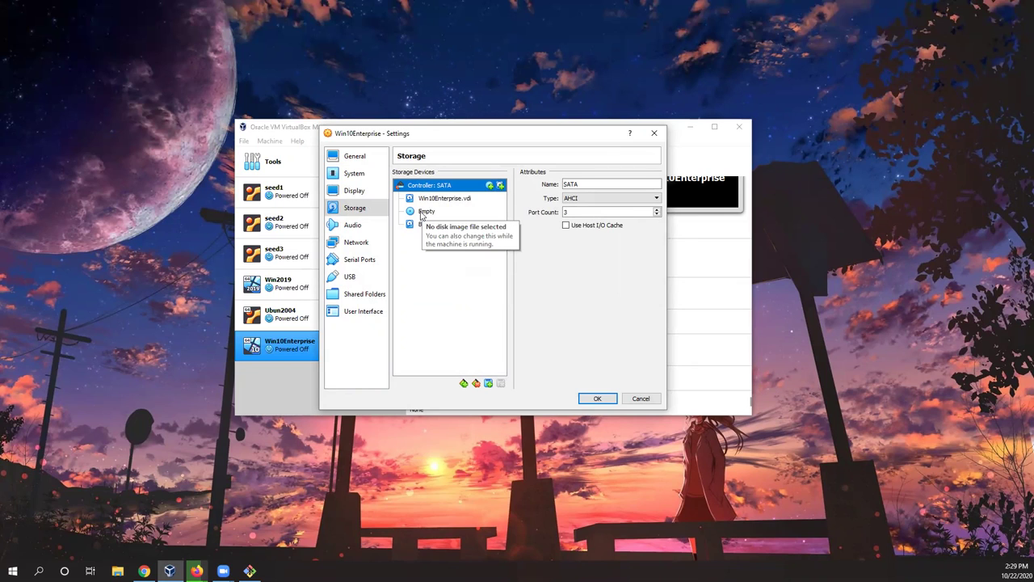
left_click(596, 399)
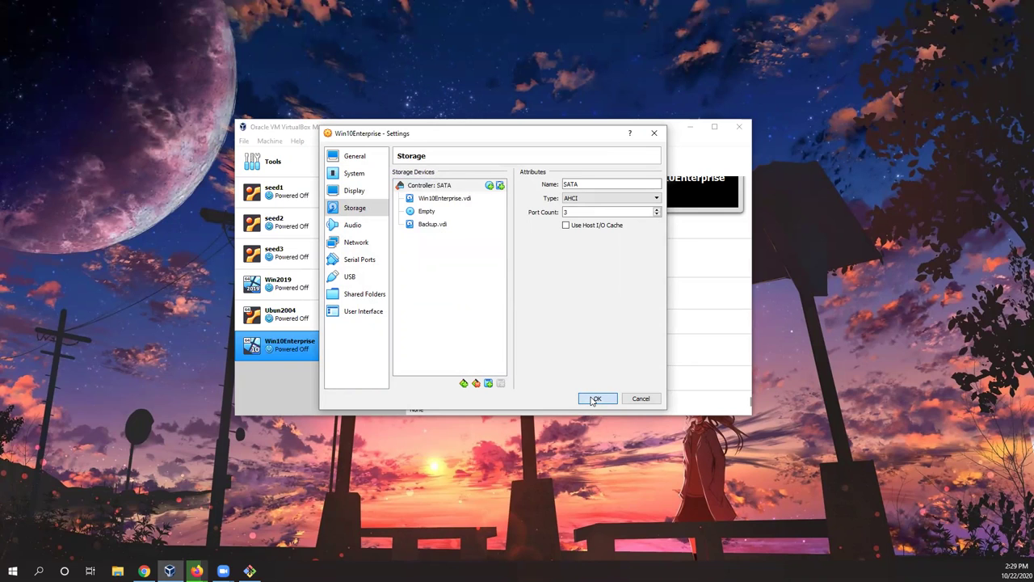
left_click(596, 399)
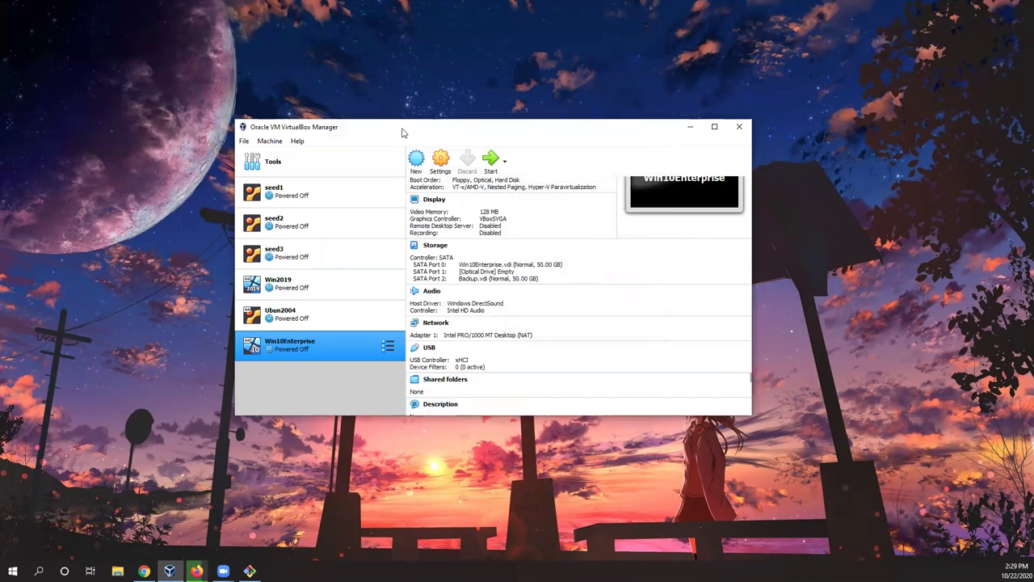
left_click_drag(405, 131, 404, 132)
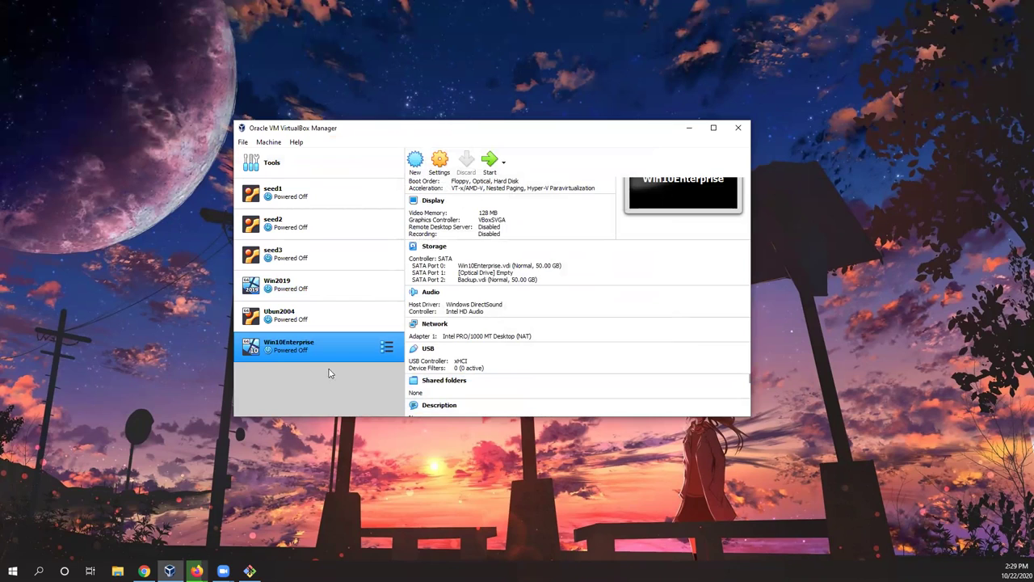